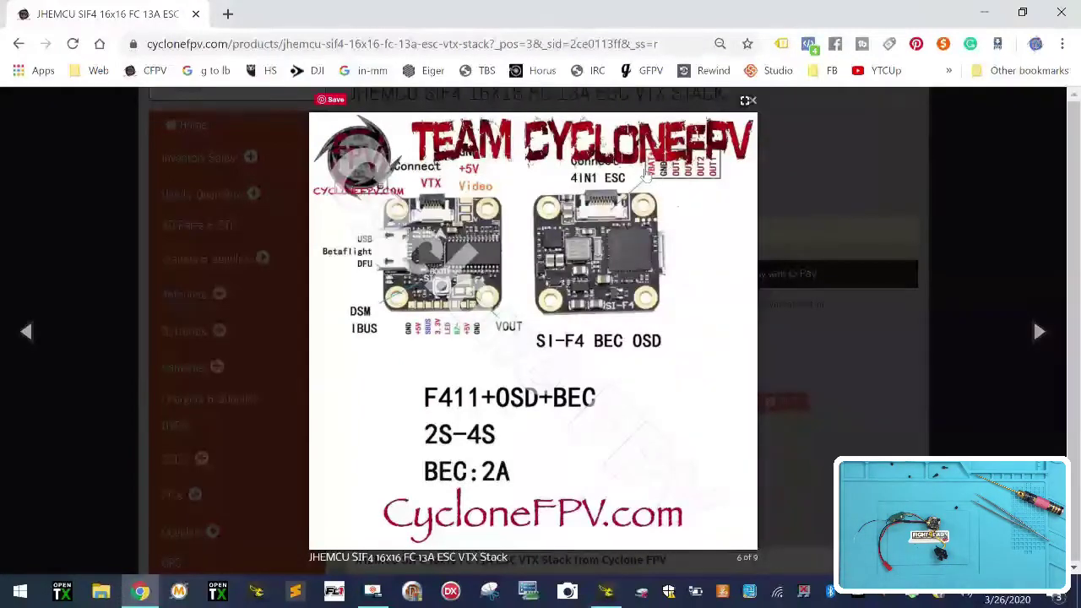
- Look up the receiver configuration and factory firmware target on the JHEMCU SIF4 stack's product page
click(606, 591)
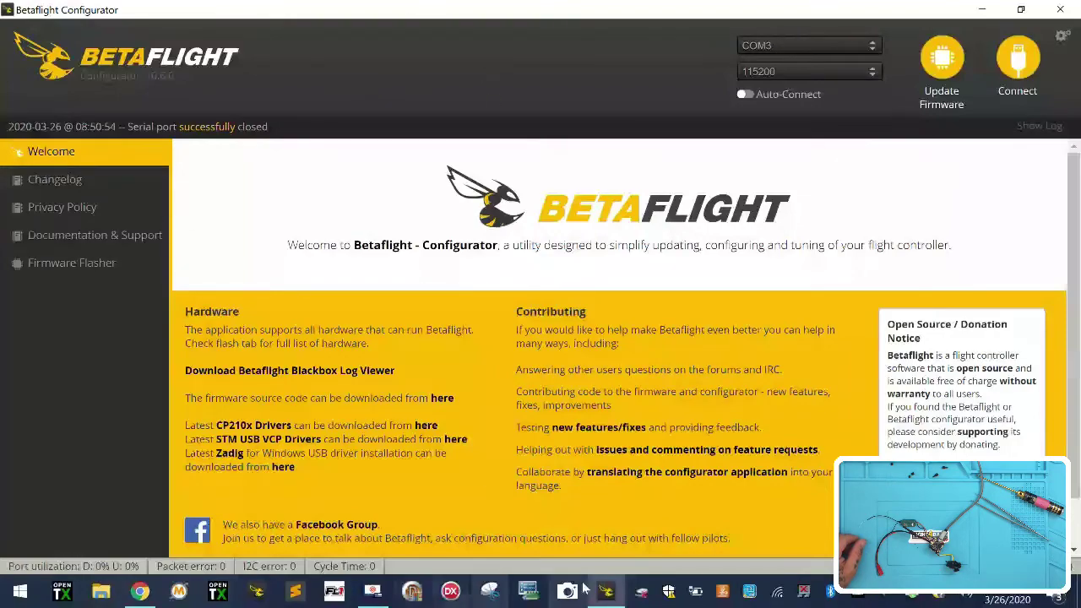
click(140, 591)
click(816, 249)
scroll(732, 364, down, 10)
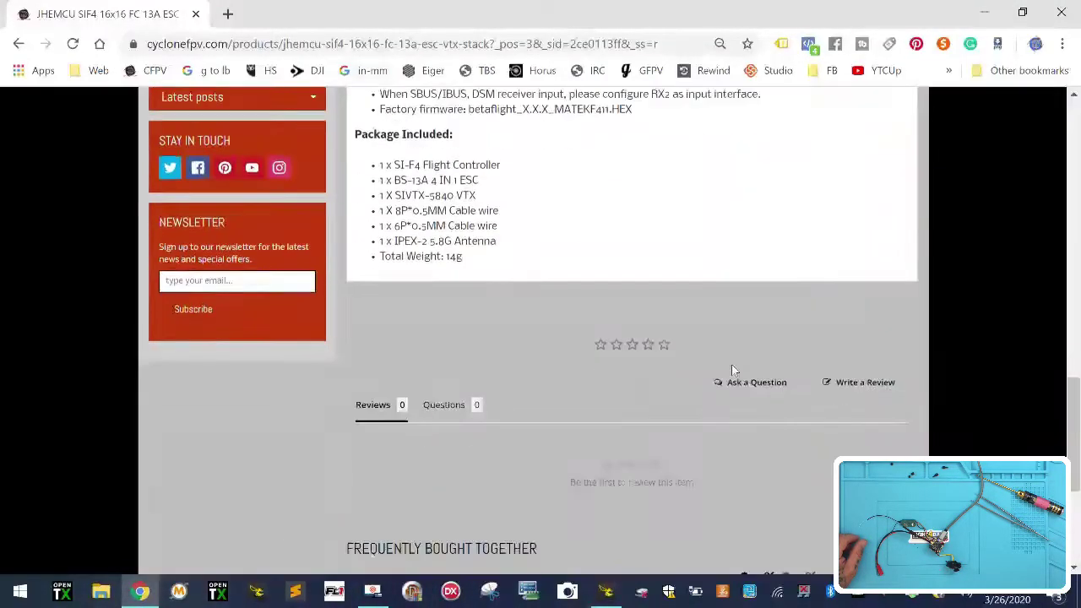
scroll(731, 364, up, 2)
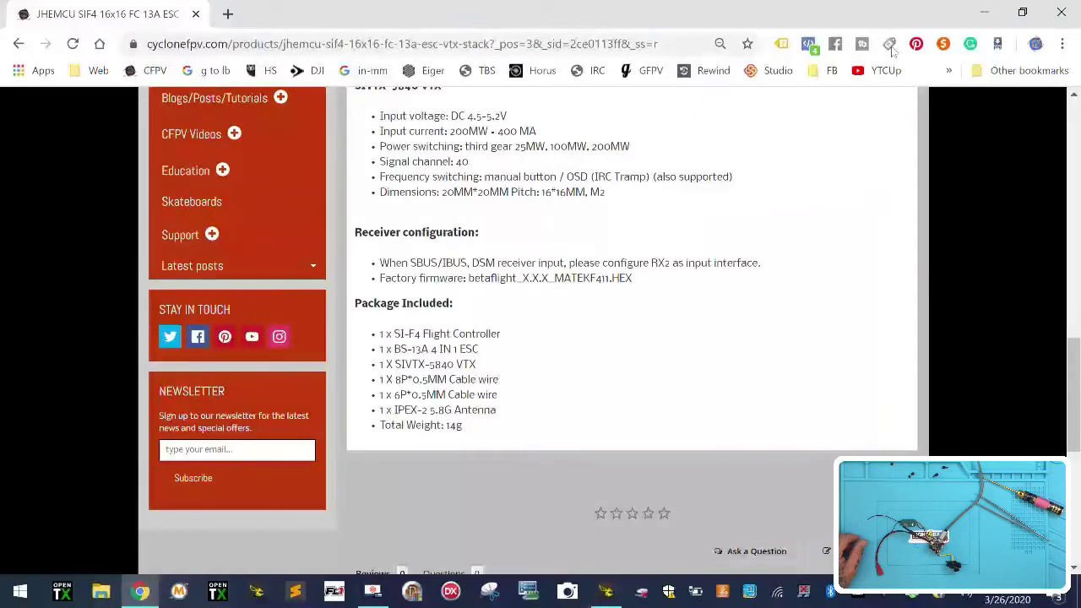
- Switch to Betaflight Configurator, open the firmware flasher and choose MATEKF411 (MTKS) as the board
click(606, 592)
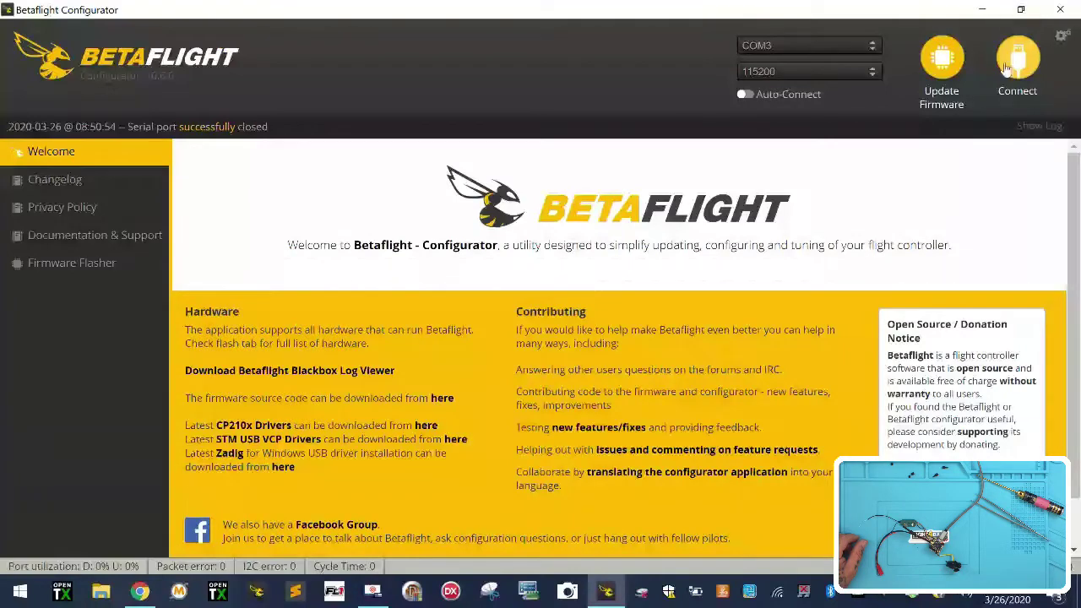
click(941, 61)
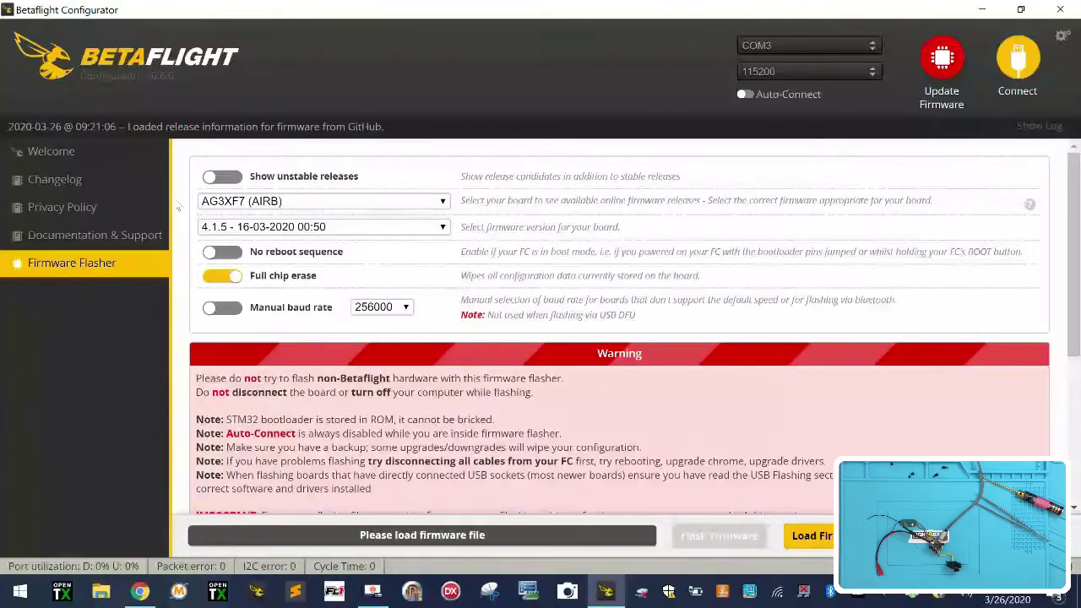
click(306, 203)
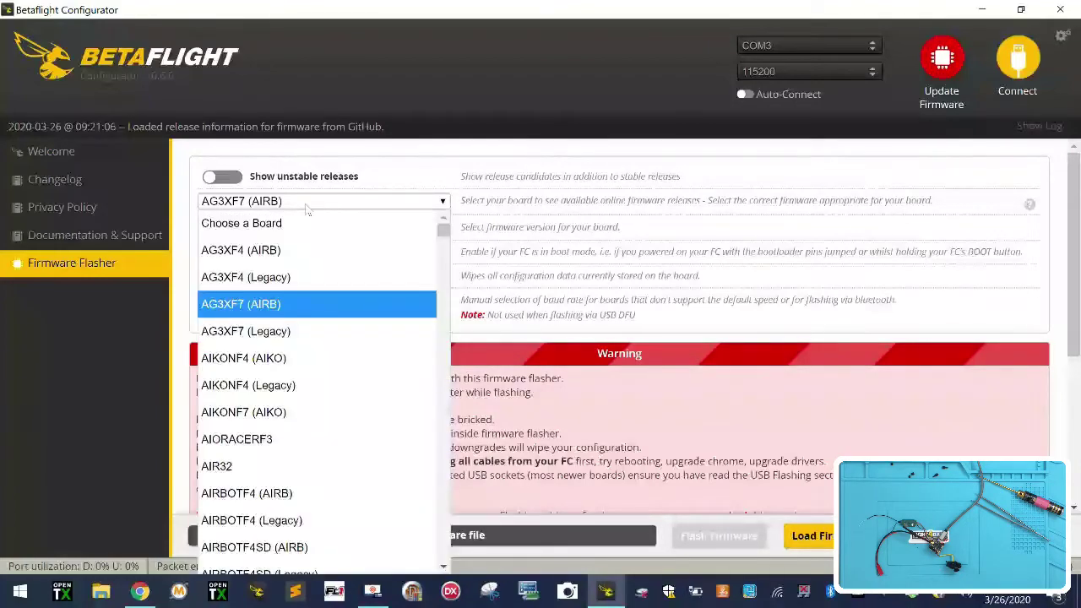
scroll(321, 207, down, 3)
scroll(325, 209, up, 3)
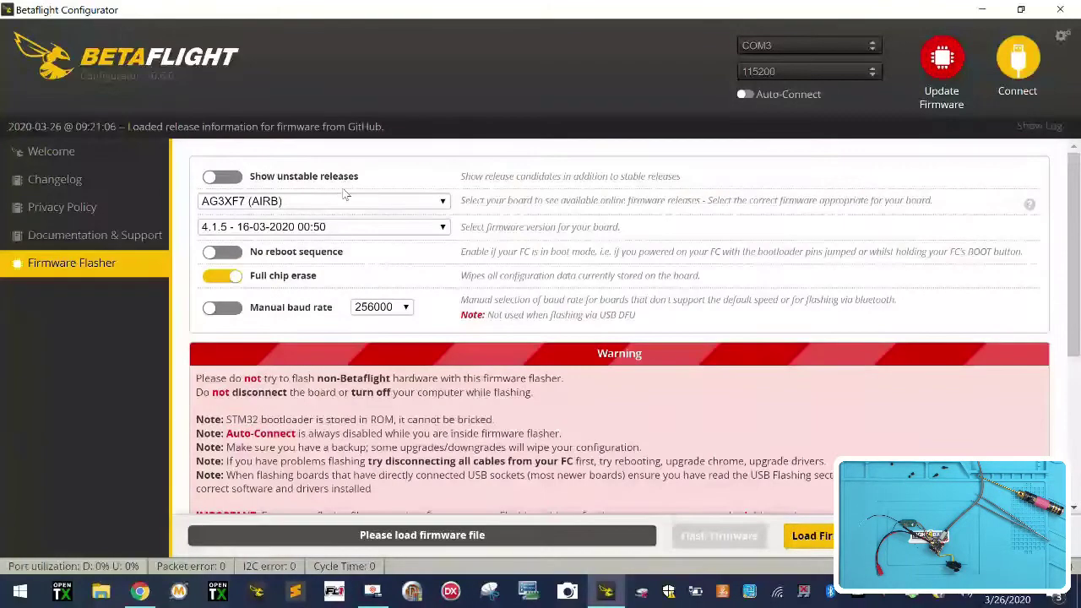
click(343, 201)
scroll(363, 507, down, 12)
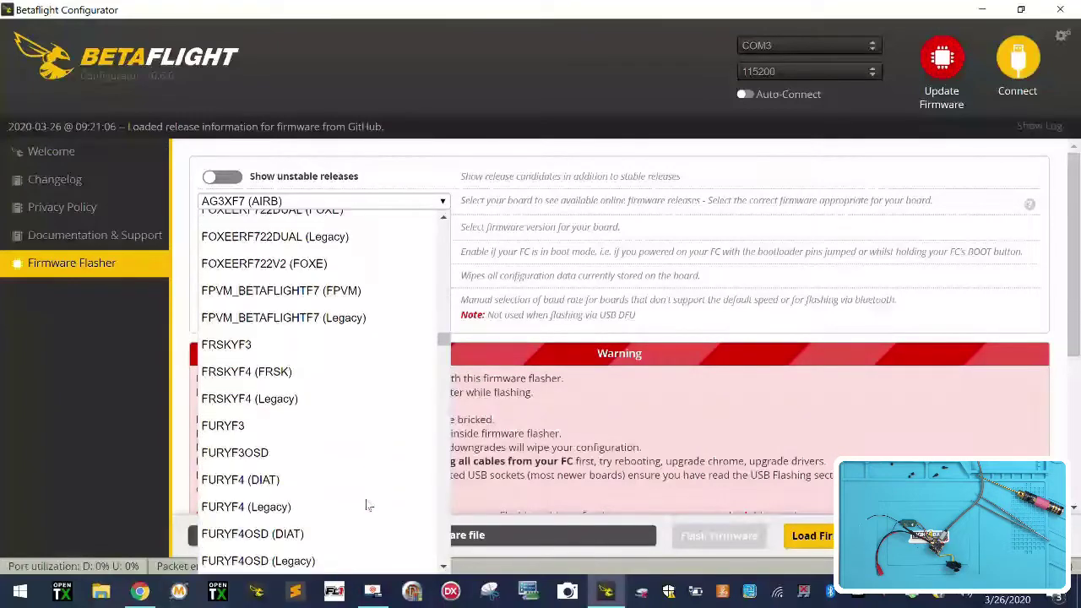
scroll(368, 505, down, 15)
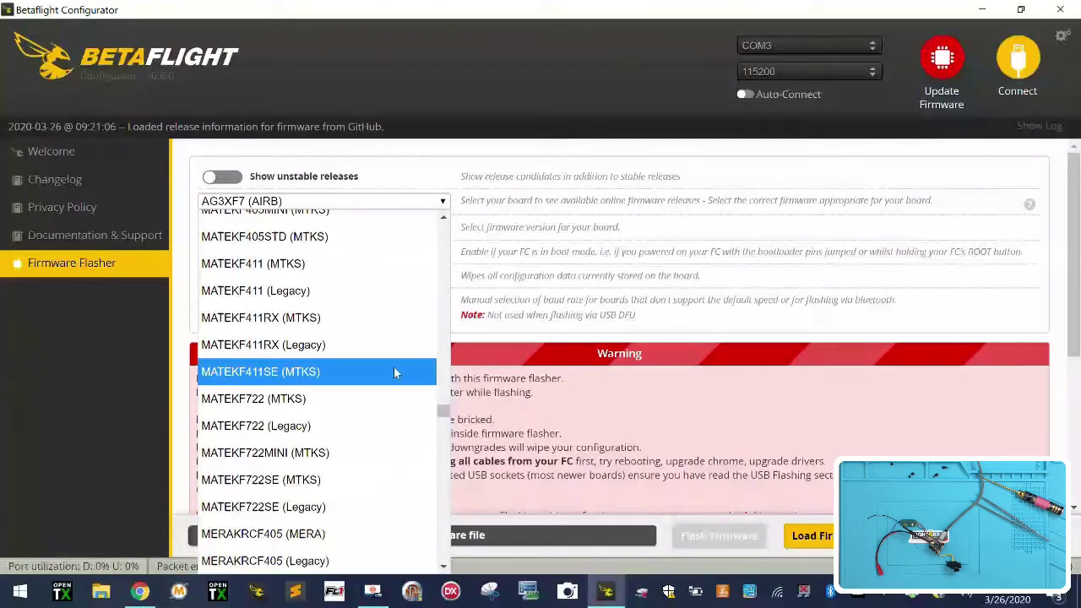
scroll(377, 358, up, 4)
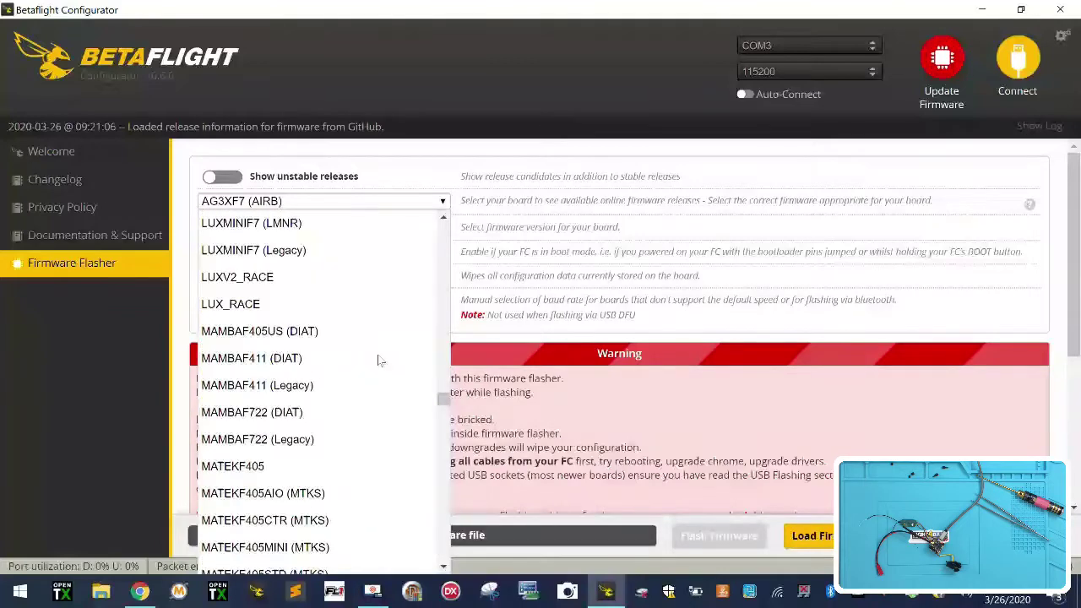
scroll(377, 358, down, 4)
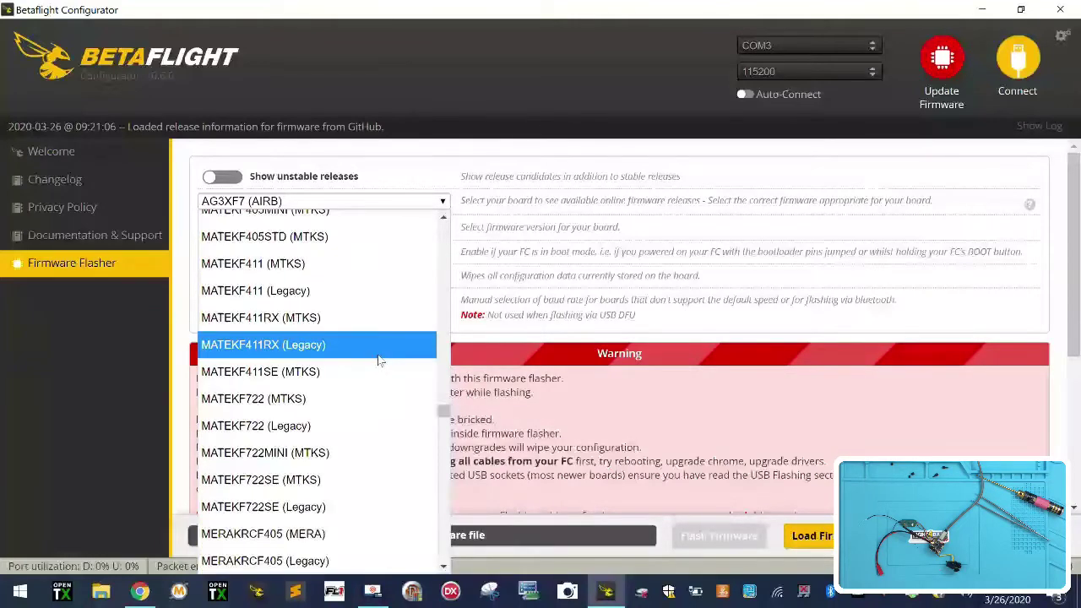
click(398, 262)
click(358, 201)
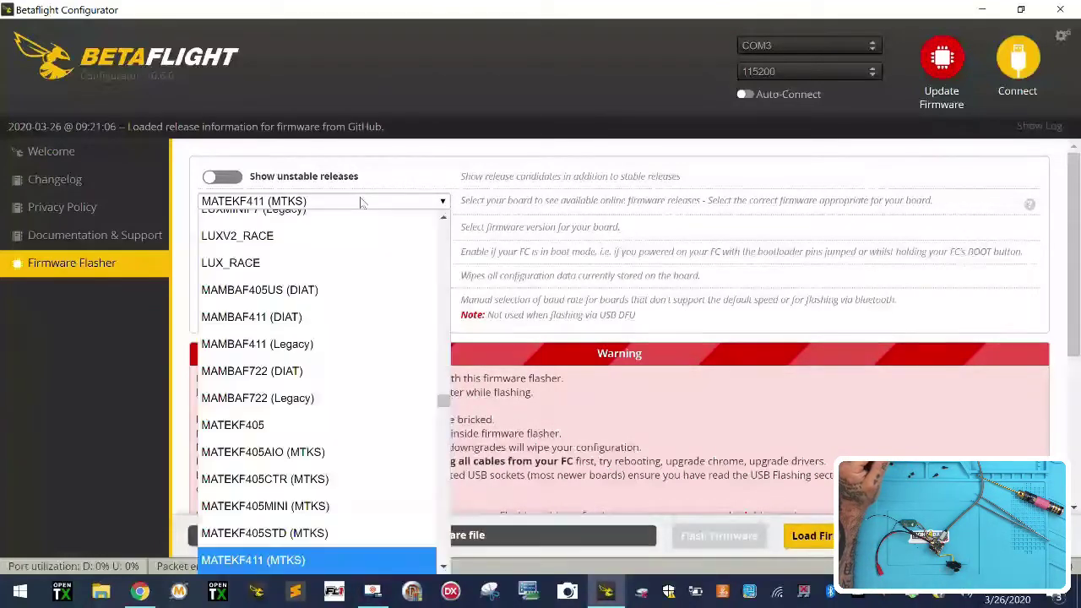
click(297, 564)
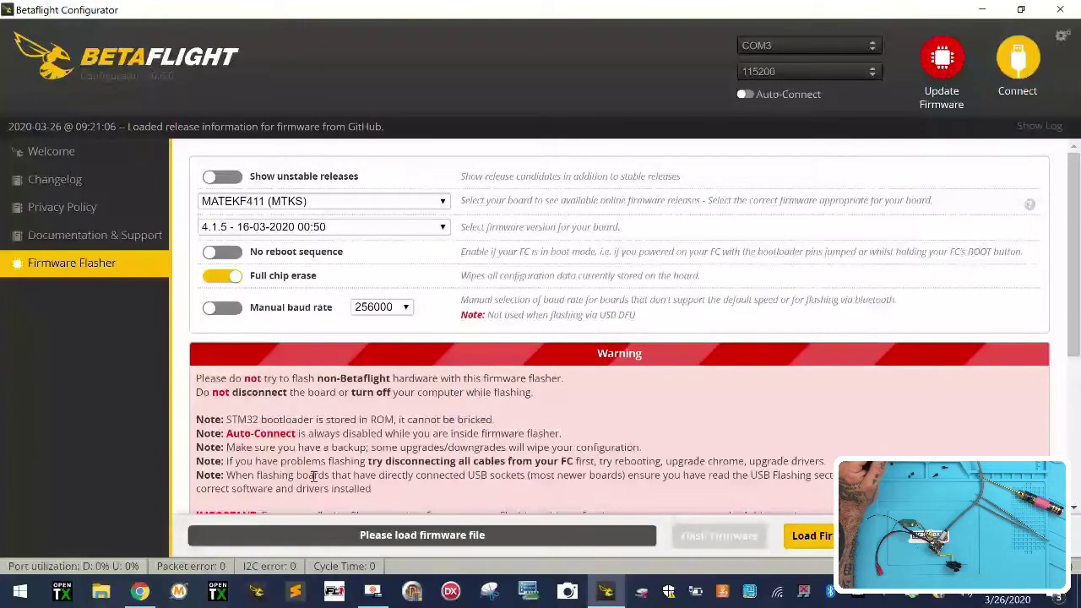
- Select firmware version 4.1.5, load it from the online source and flash it to the board
click(344, 229)
click(334, 275)
click(813, 542)
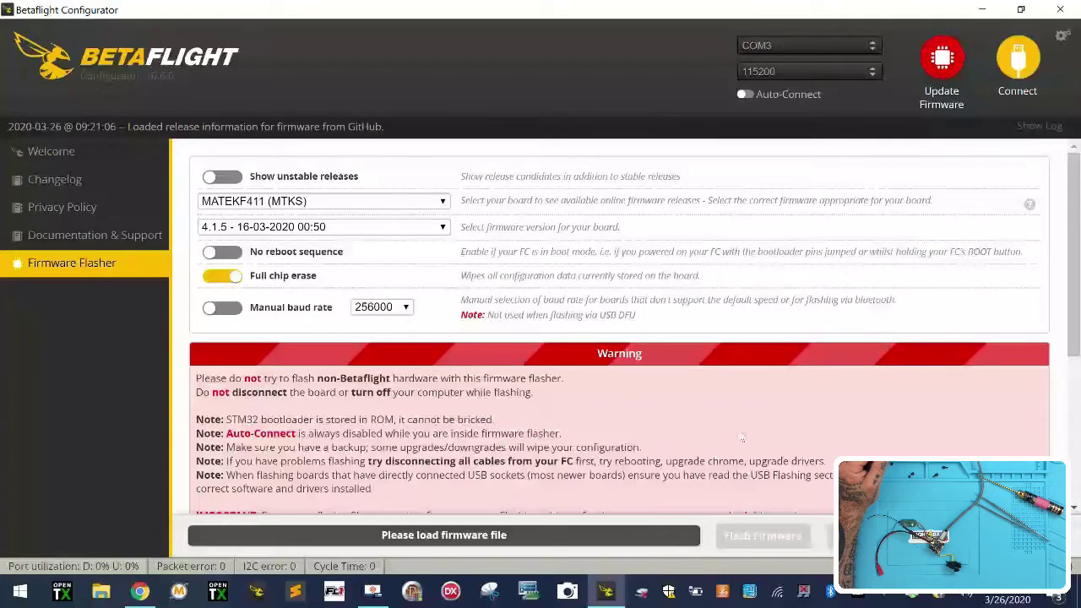
click(725, 536)
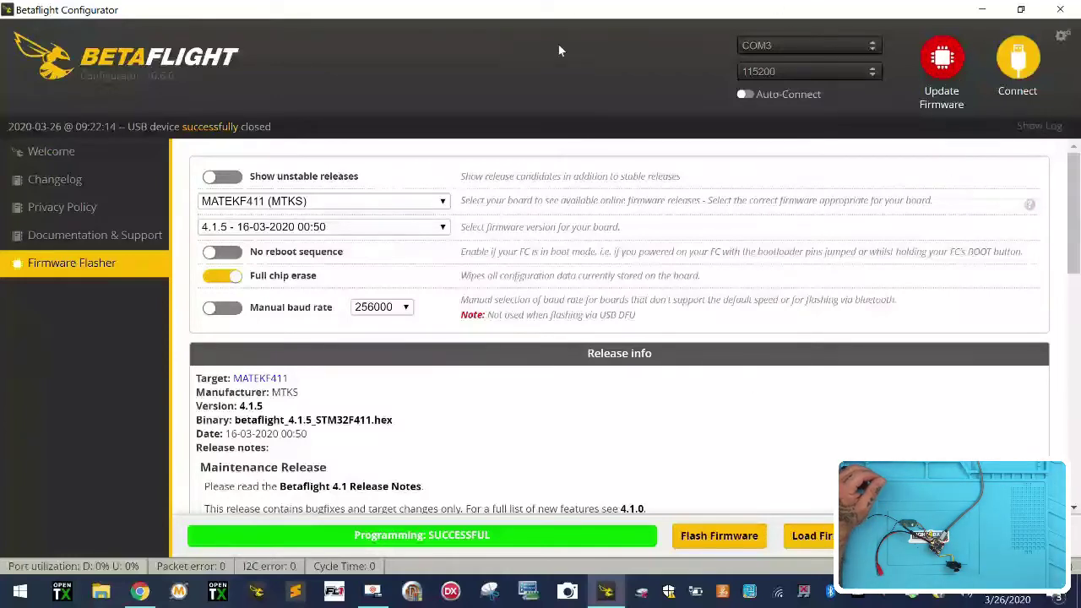
- Connect to the flashed flight controller and calibrate its accelerometer
click(1017, 57)
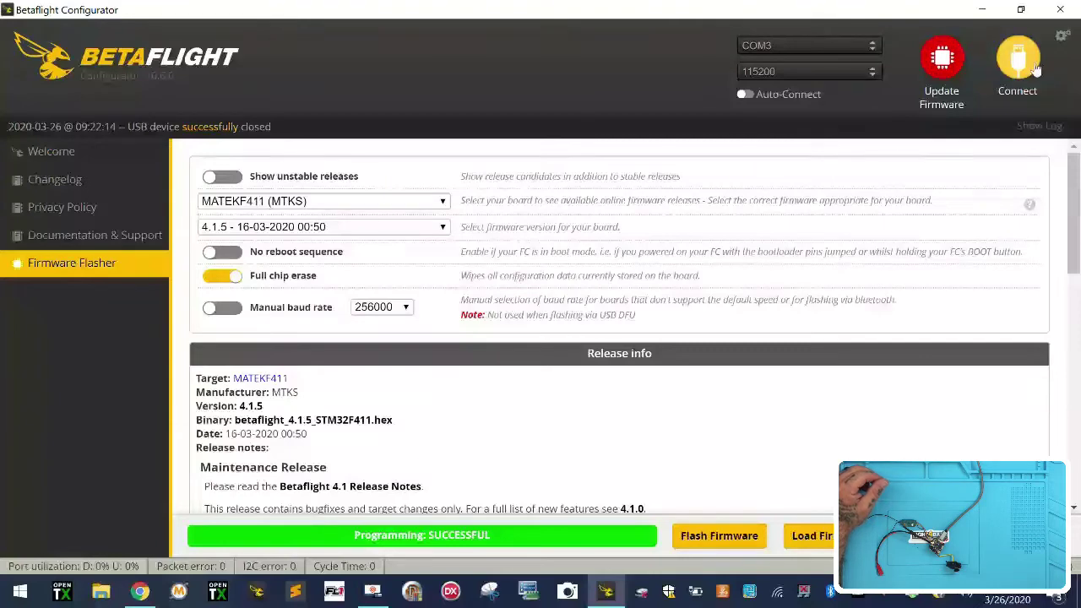
click(354, 332)
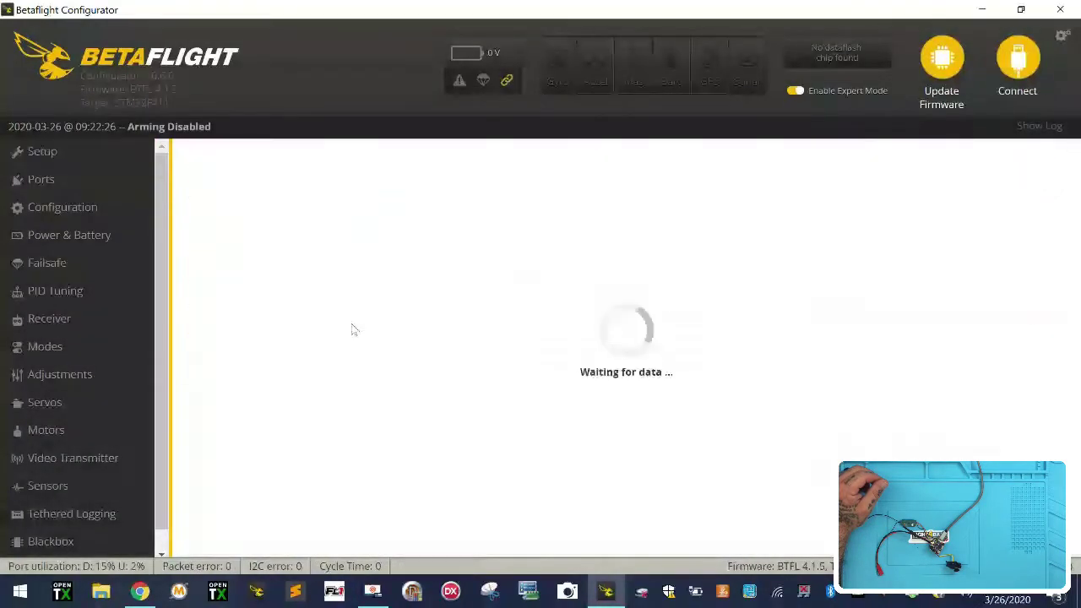
click(1014, 59)
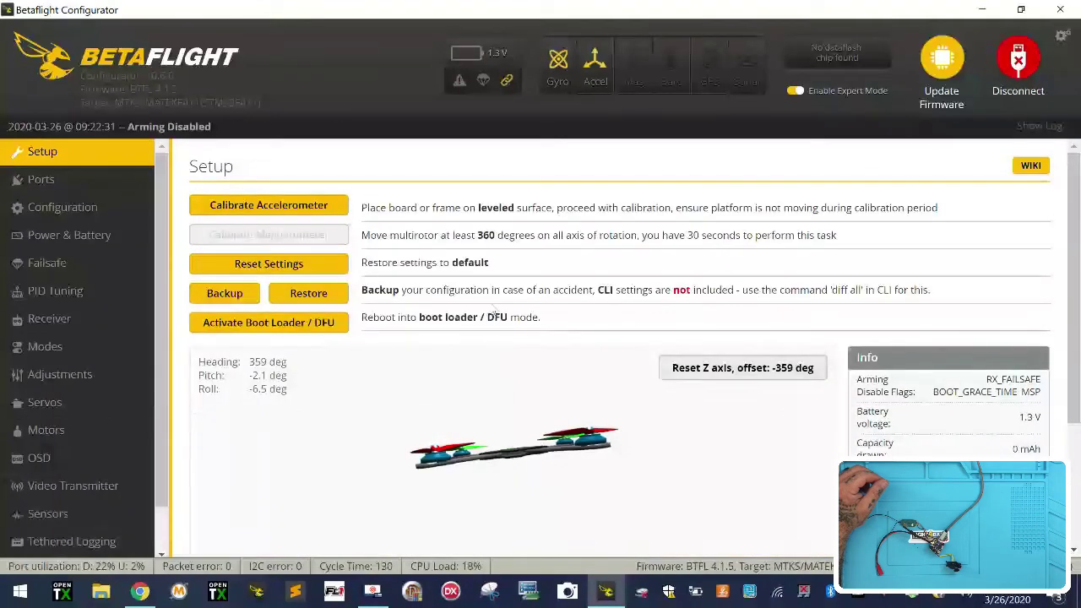
click(269, 205)
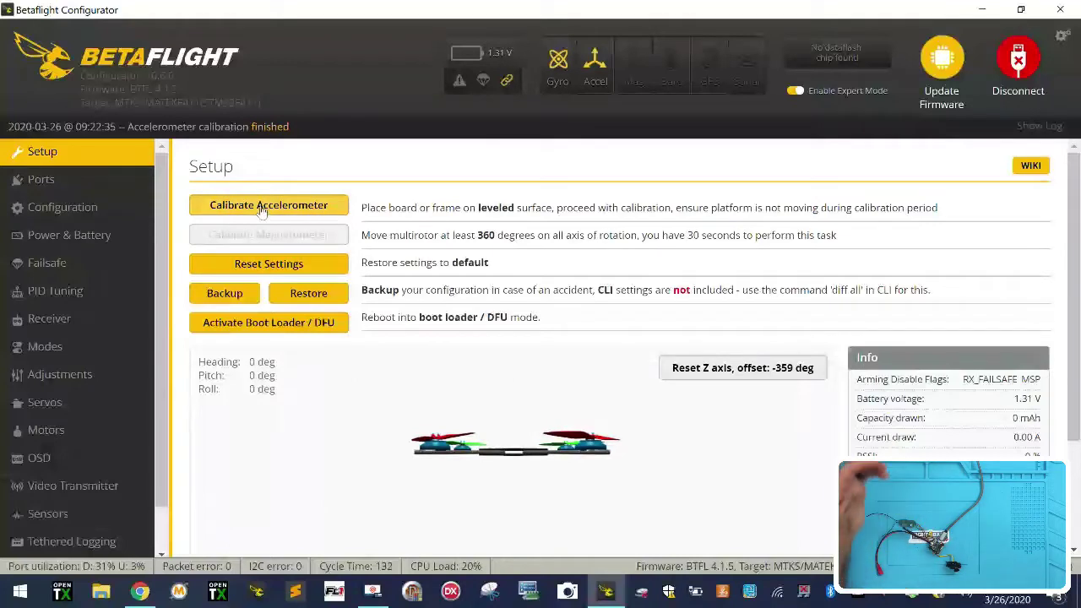
- Check the serial port assignments, then the receiver input requirement on the browser's product page
click(40, 179)
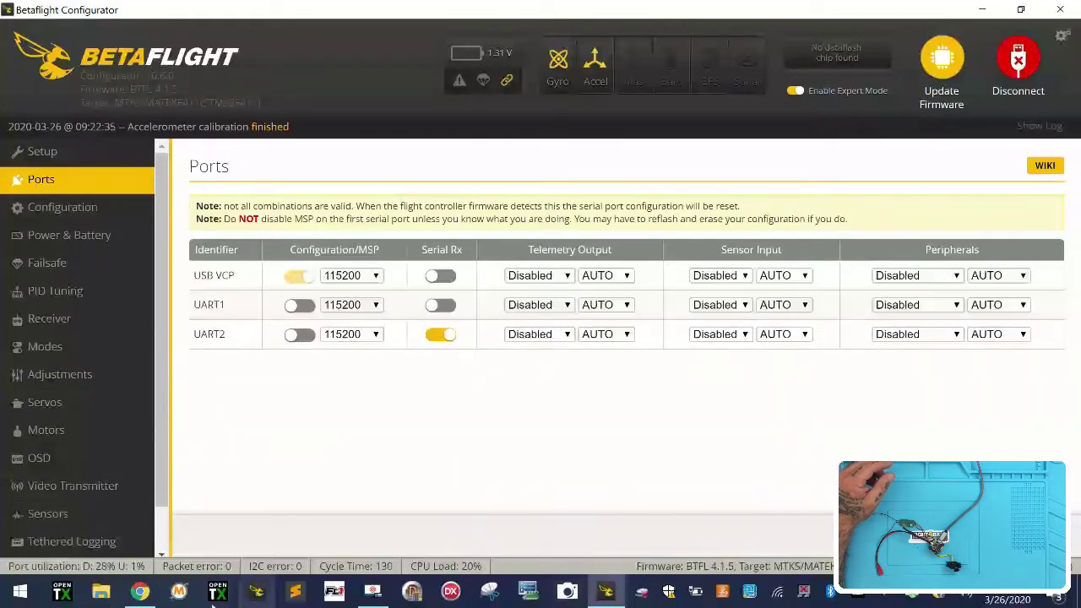
click(140, 591)
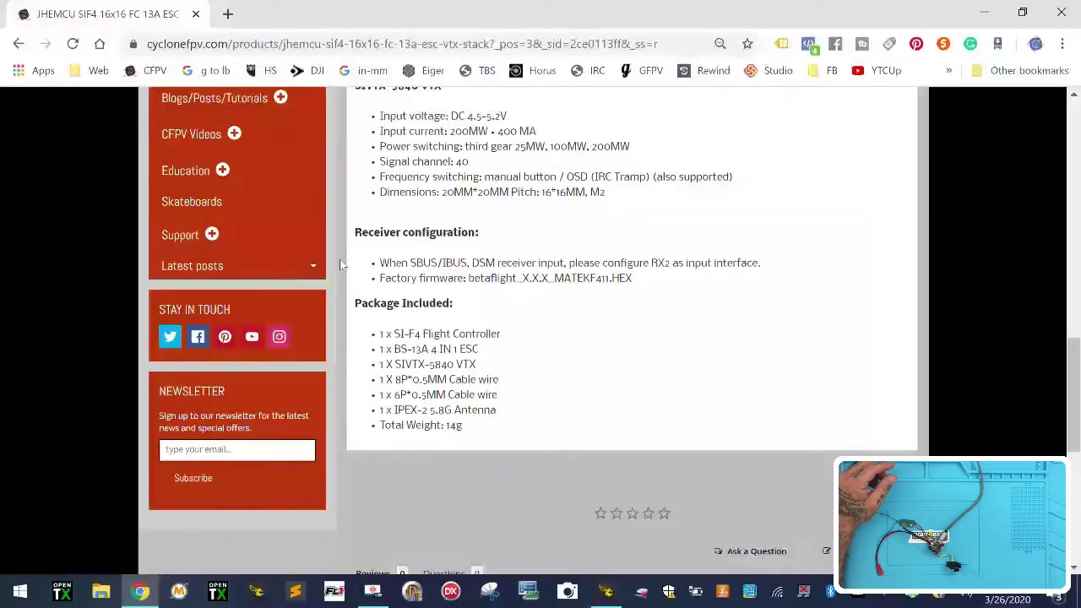
drag(408, 261, 801, 265)
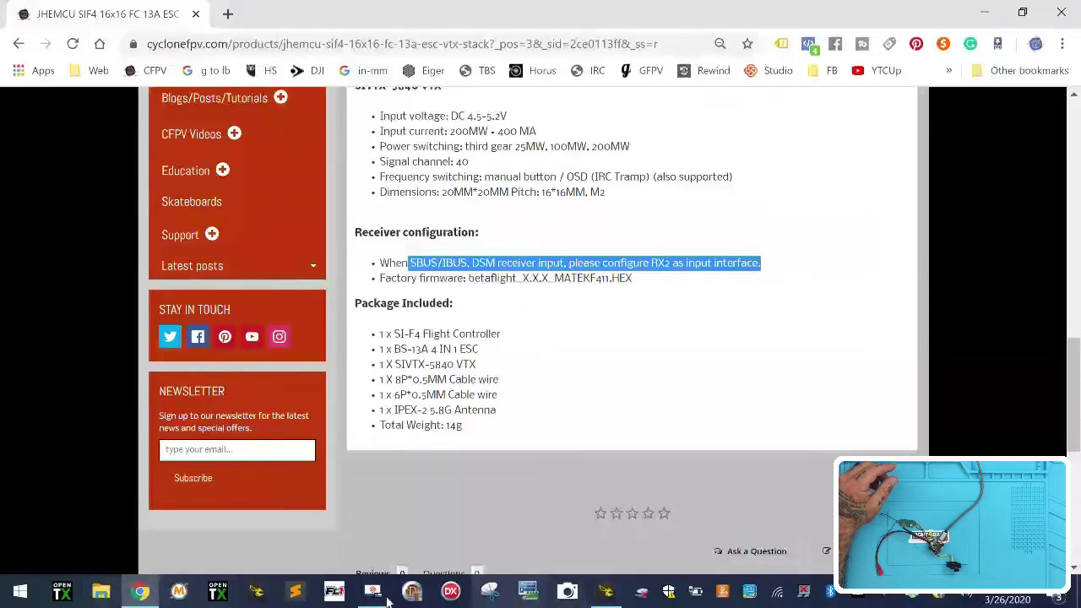
- Back in Betaflight Configurator, set the UART1 peripheral to VTX (IRC Tramp) and save the port settings
click(607, 591)
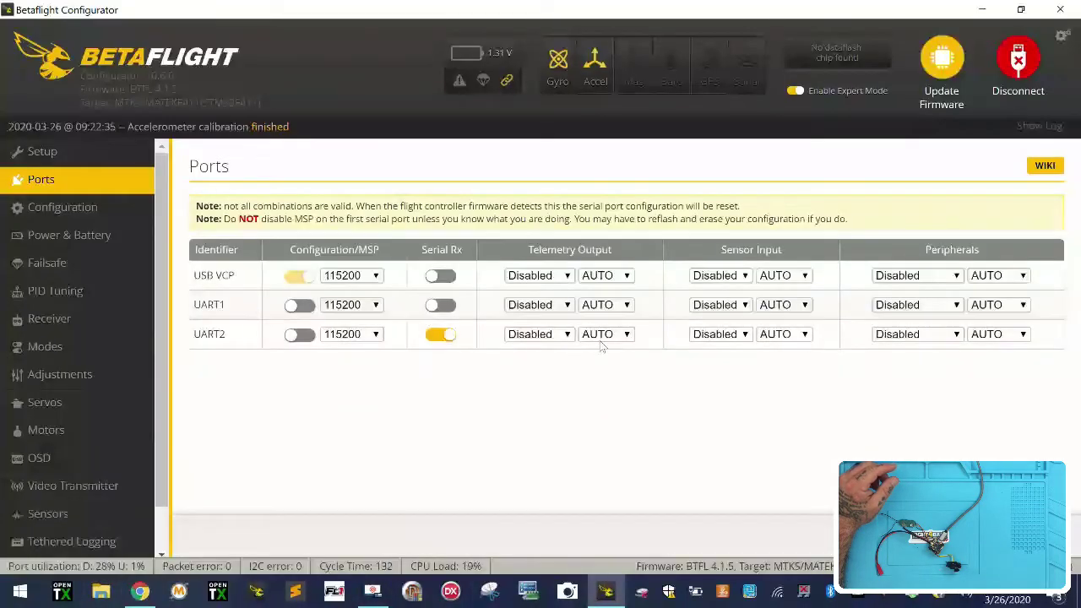
click(937, 305)
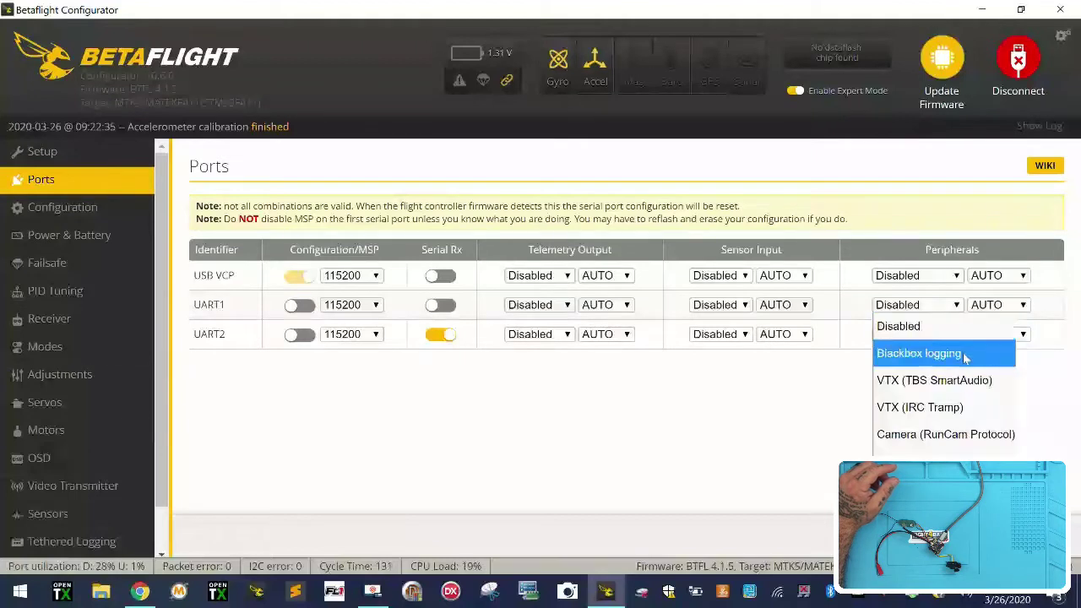
click(734, 426)
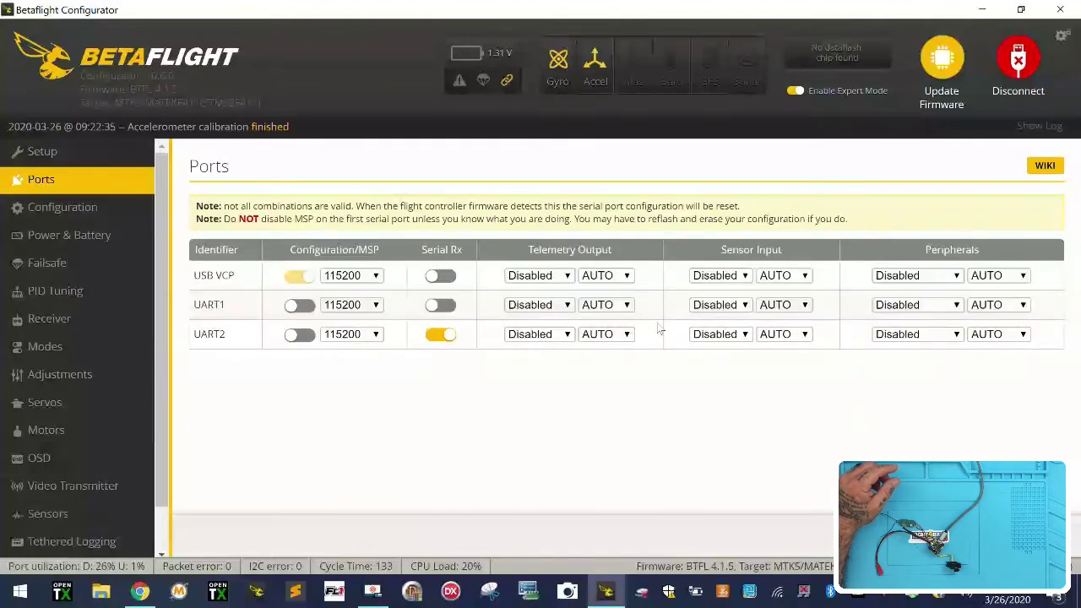
click(927, 308)
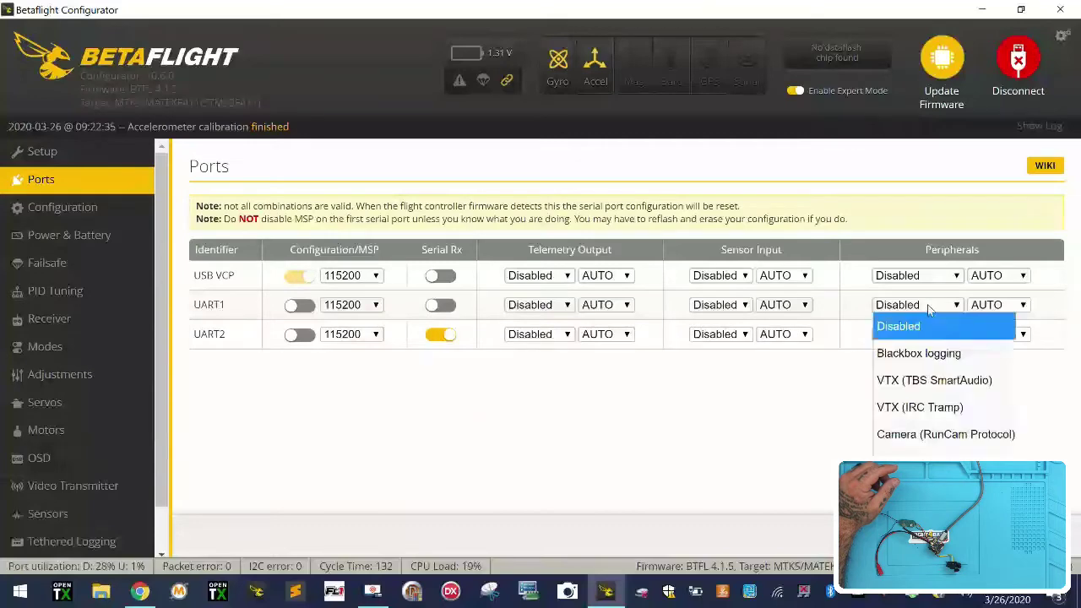
click(943, 407)
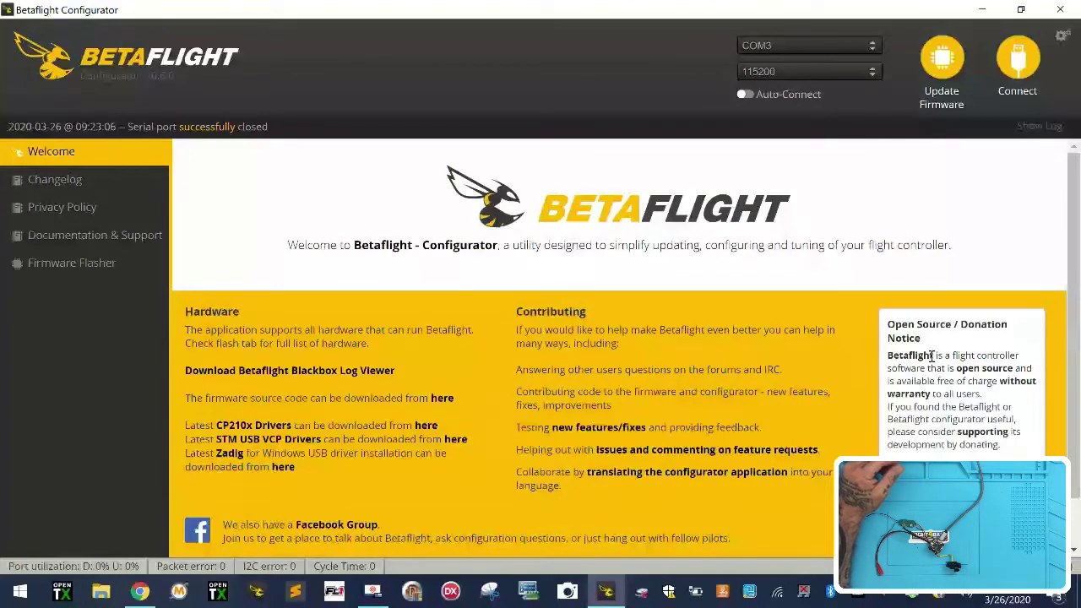
- Reconnect to the flight controller and open its configuration settings
click(1018, 61)
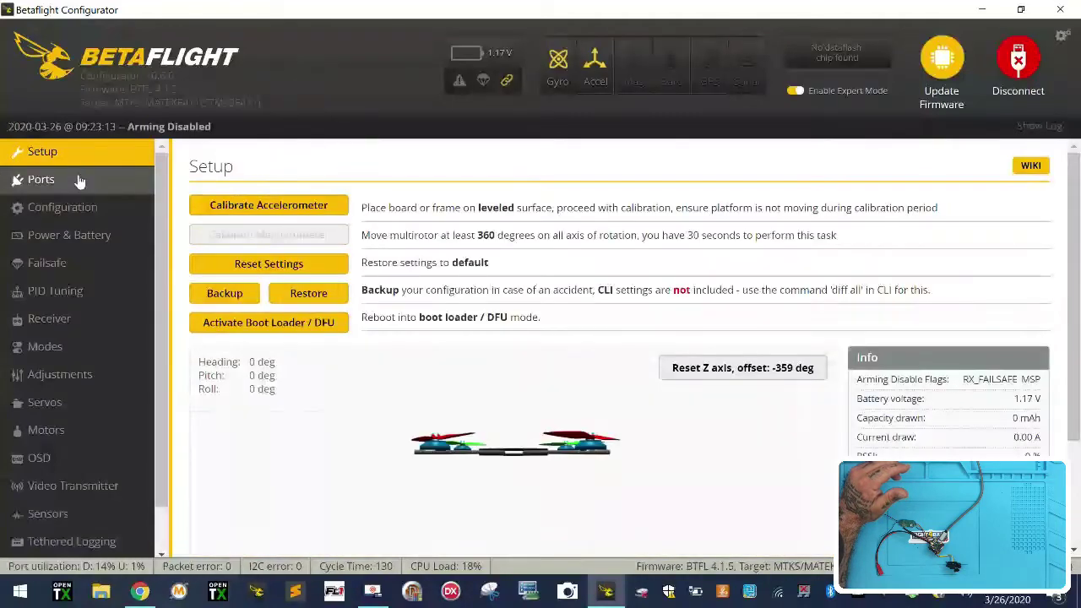
click(77, 179)
click(95, 212)
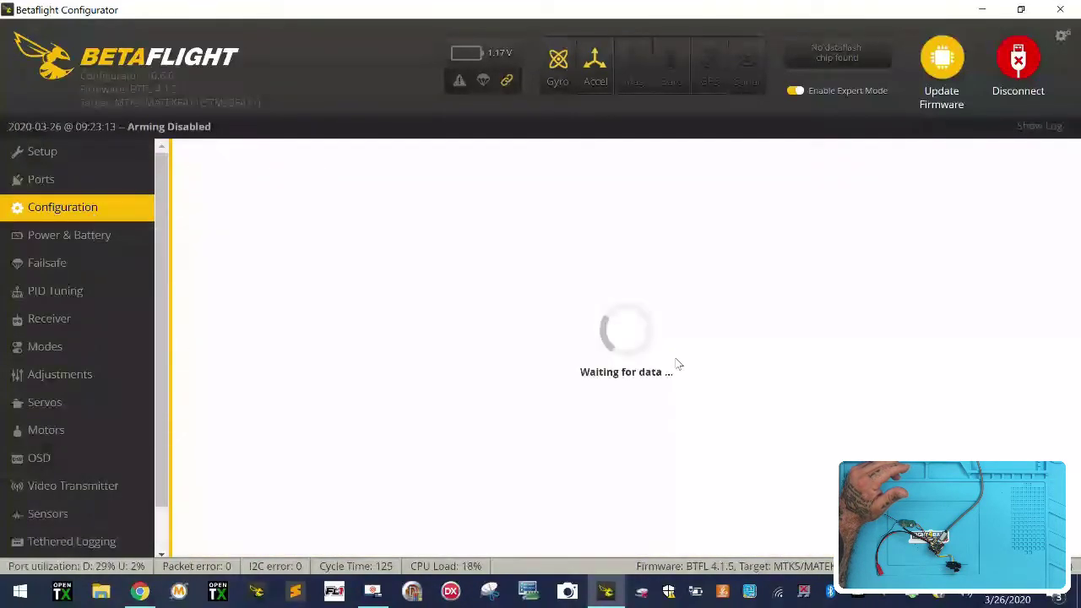
- In the configuration's Other Features, disable SOFTSERIAL and AIRMODE
scroll(700, 336, down, 4)
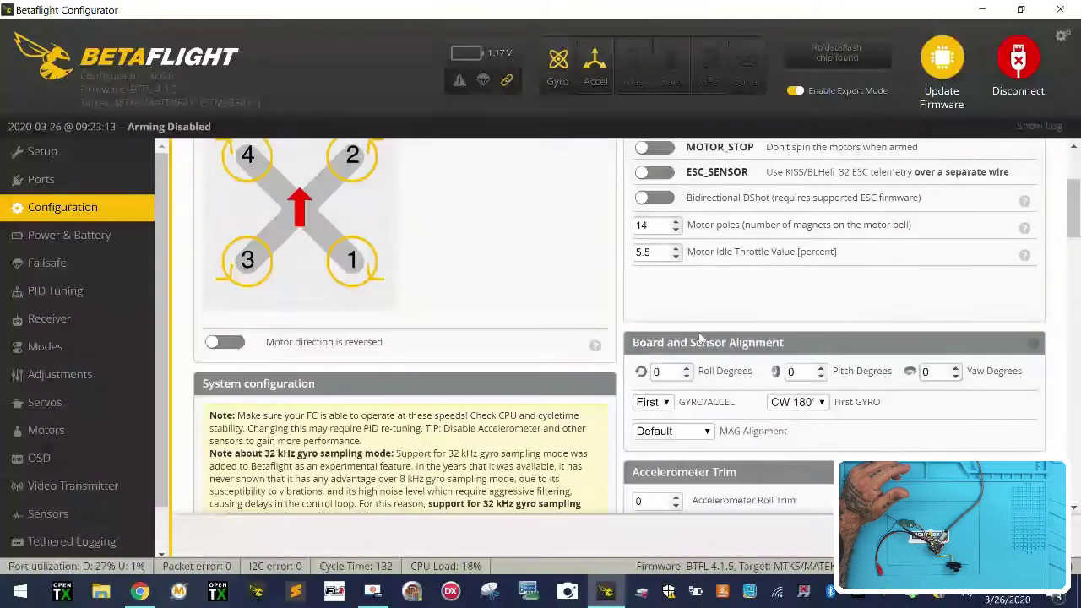
scroll(475, 389, down, 2)
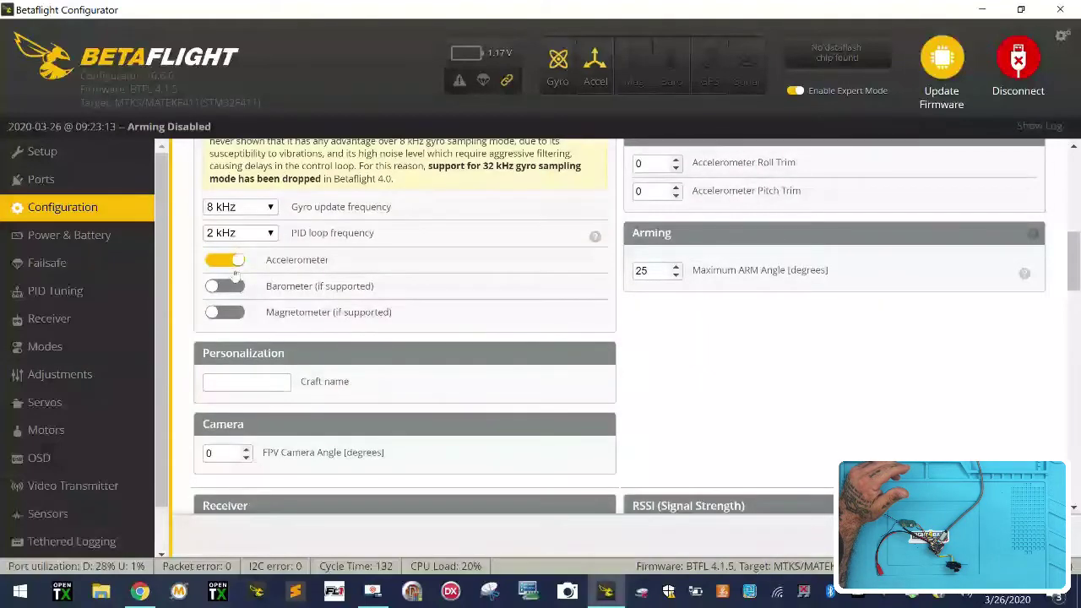
scroll(309, 382, down, 2)
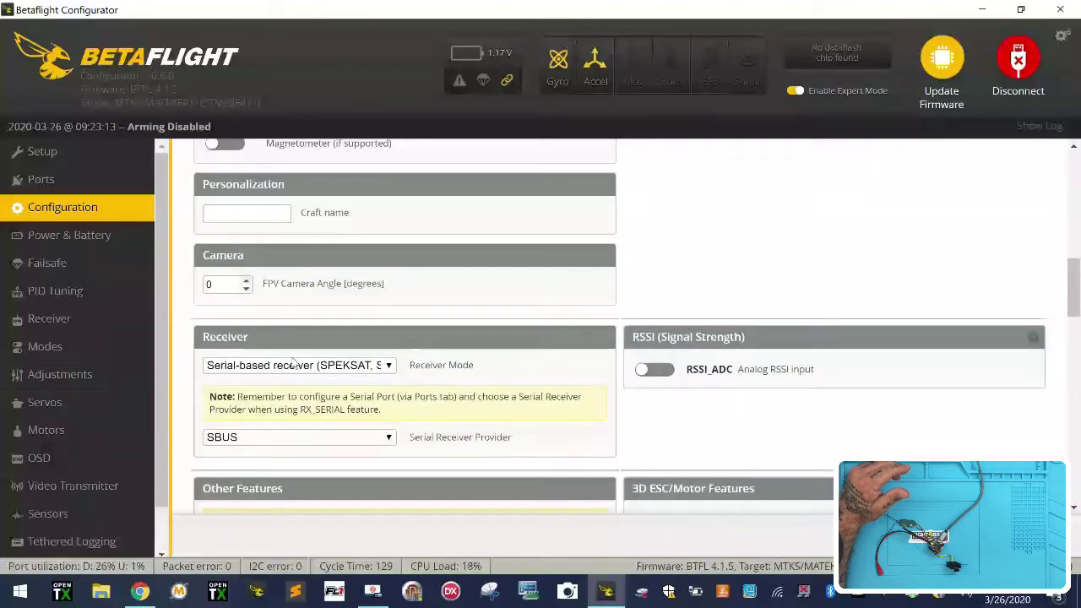
scroll(311, 467, down, 4)
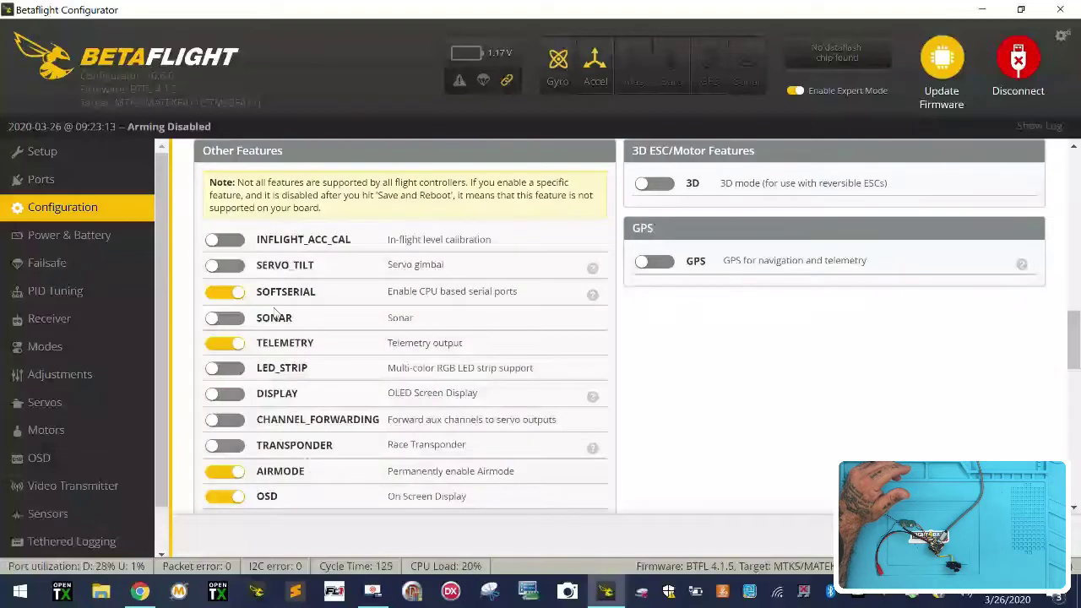
scroll(406, 449, down, 2)
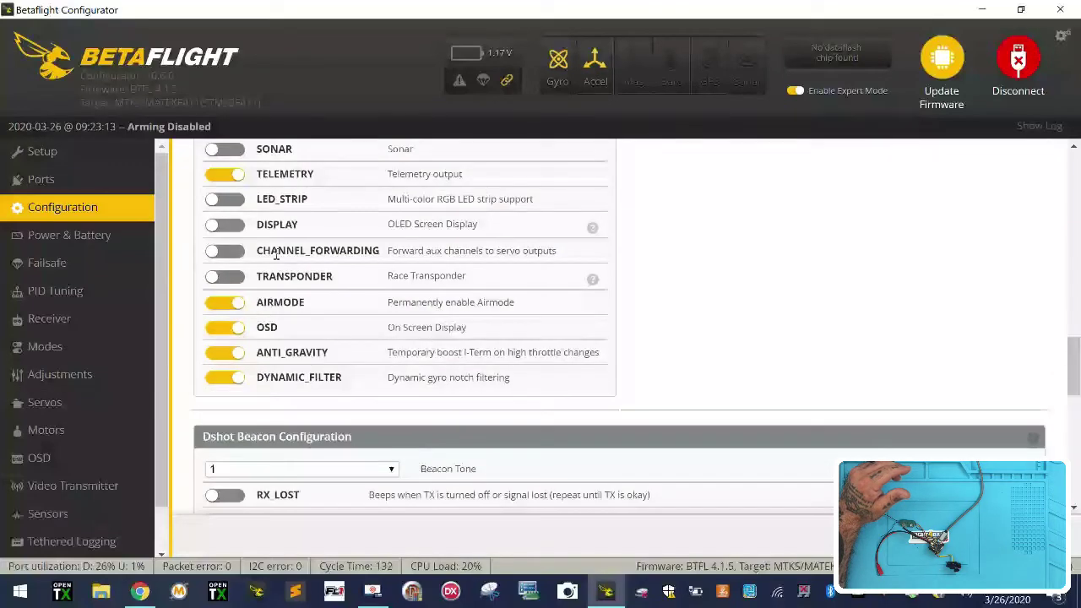
scroll(272, 304, up, 2)
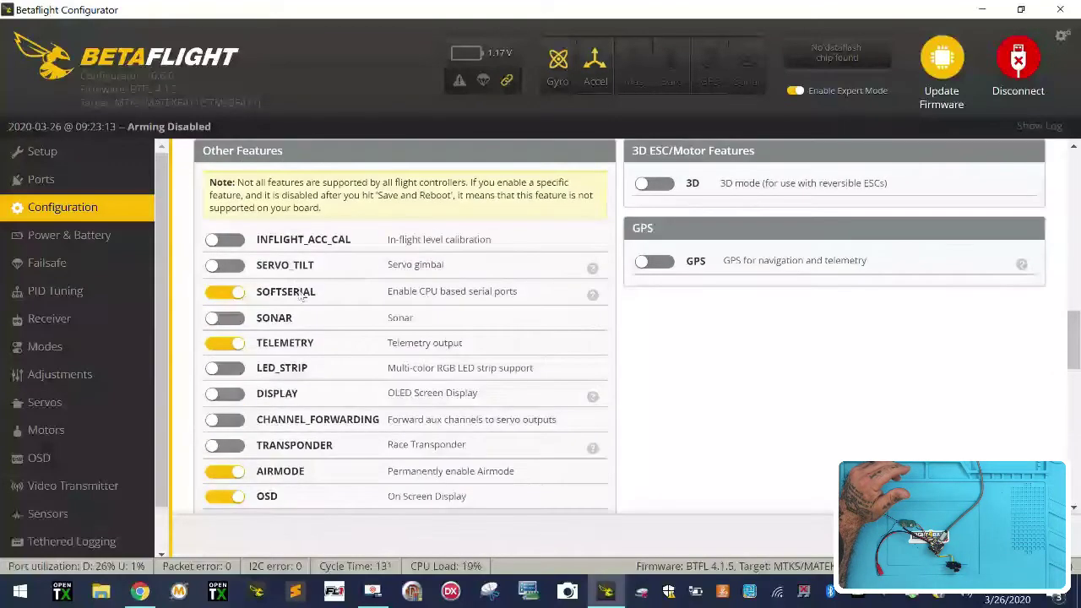
click(235, 293)
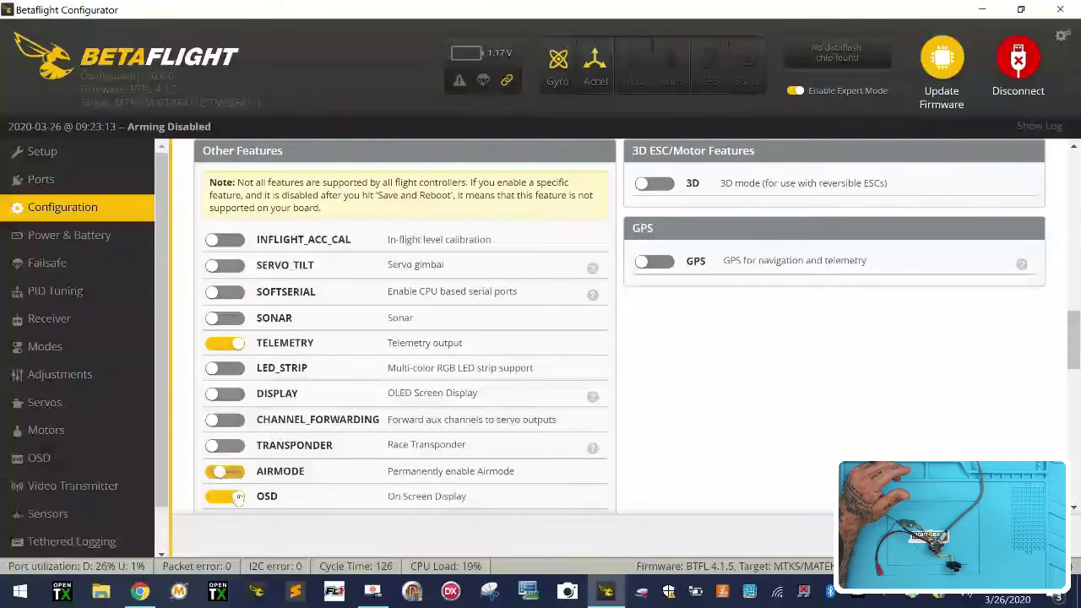
- Disable the ANTI_GRAVITY and TELEMETRY features, keep OSD enabled, and save the configuration with a reboot
scroll(239, 496, down, 4)
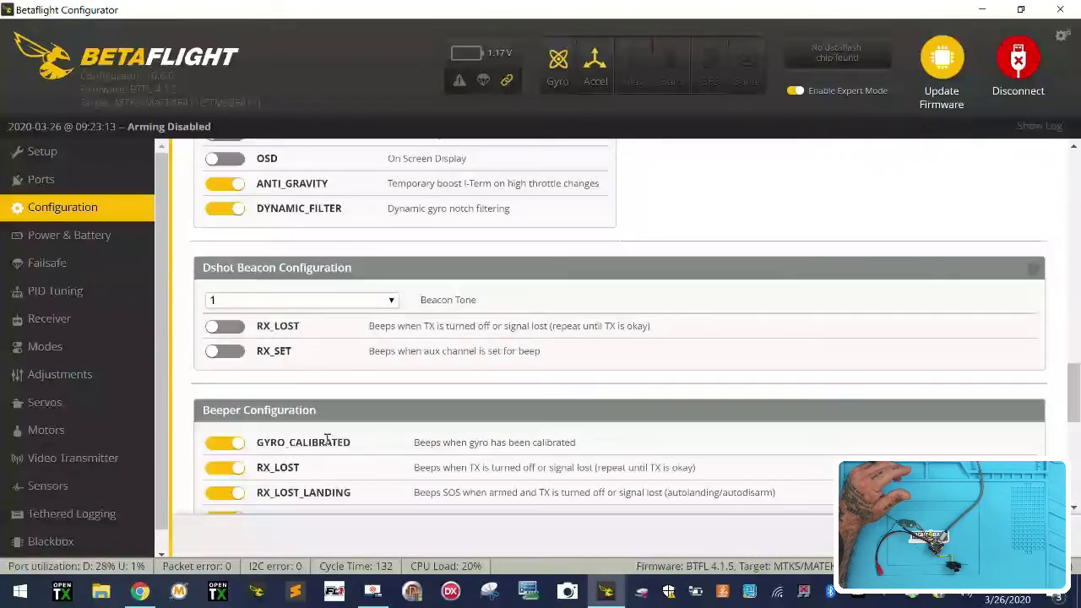
click(237, 186)
scroll(318, 305, up, 2)
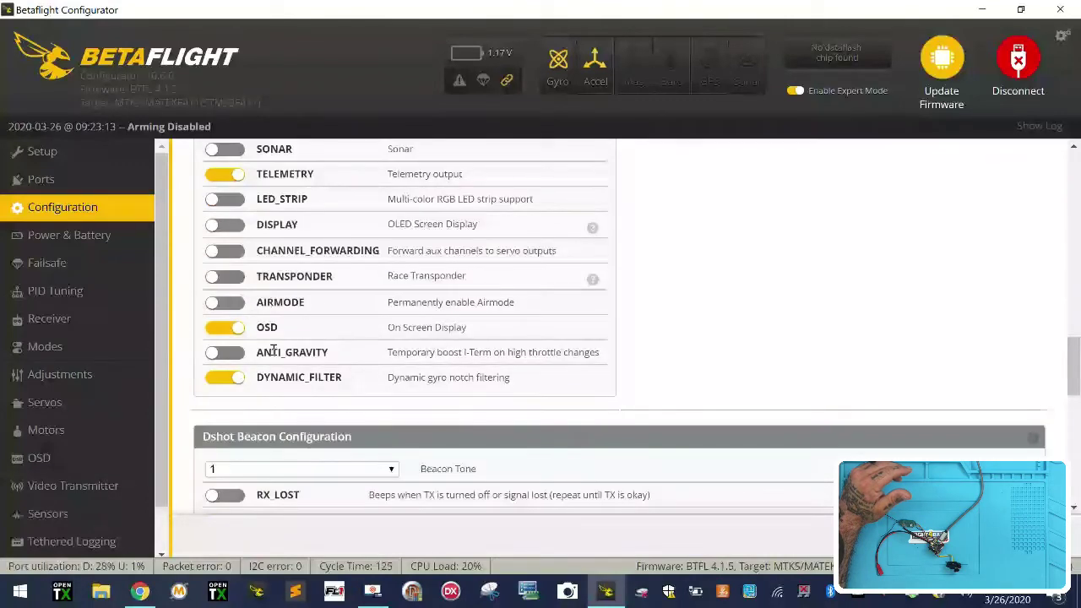
scroll(282, 369, down, 4)
scroll(282, 369, up, 6)
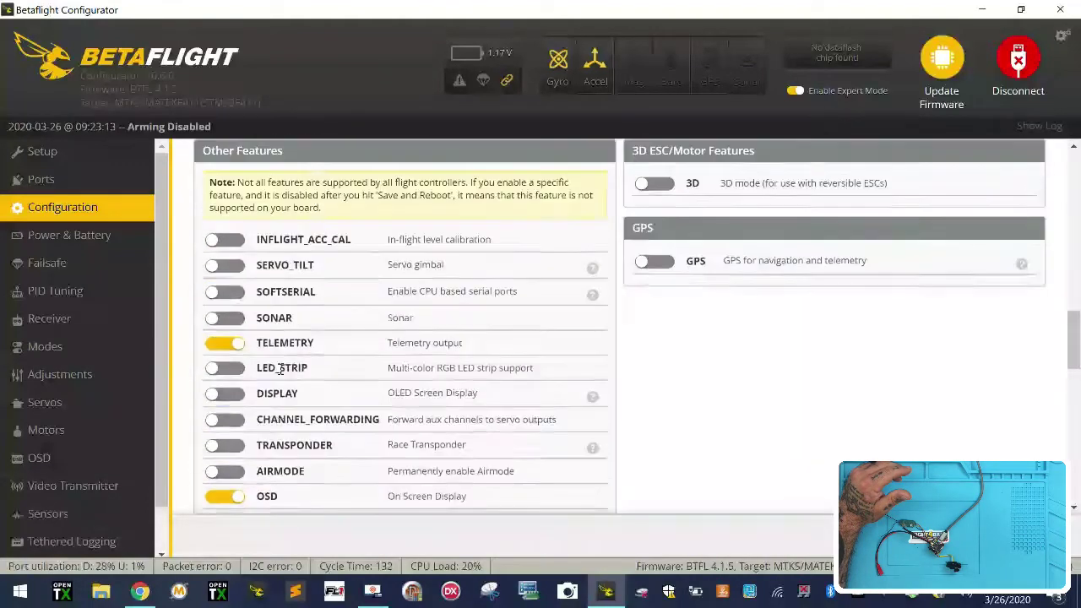
click(228, 345)
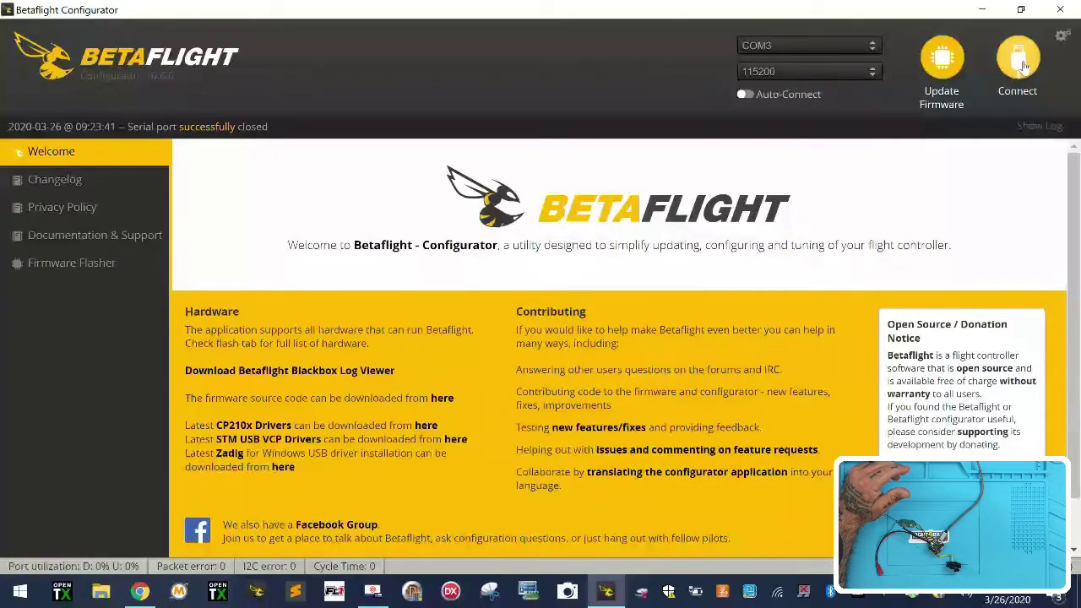
- Reconnect to the flight controller and set its ESC/Motor protocol to ONESHOT125 in the configuration
click(1025, 65)
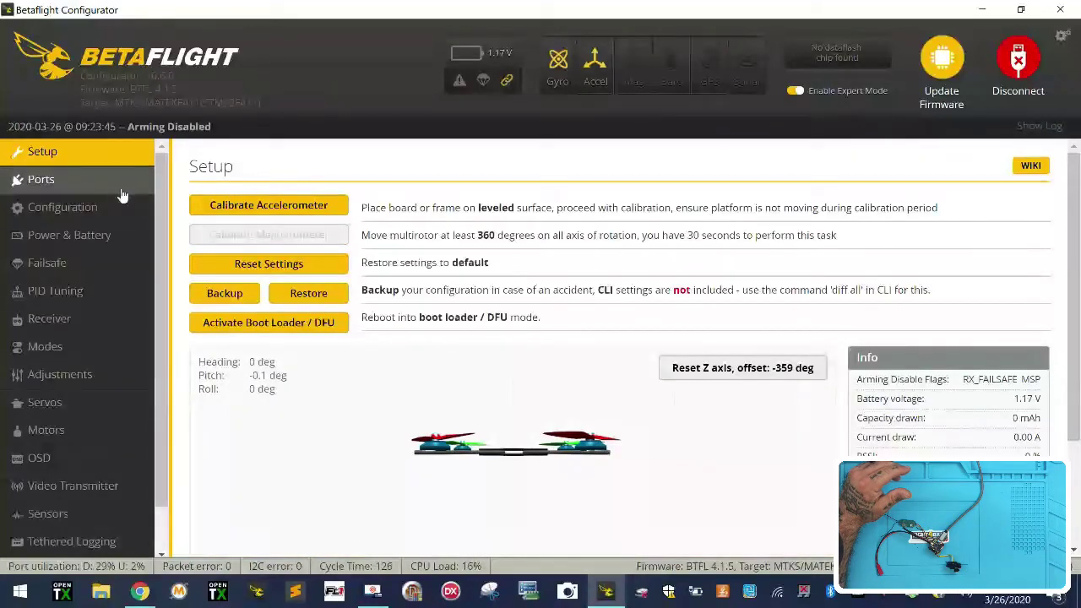
click(63, 207)
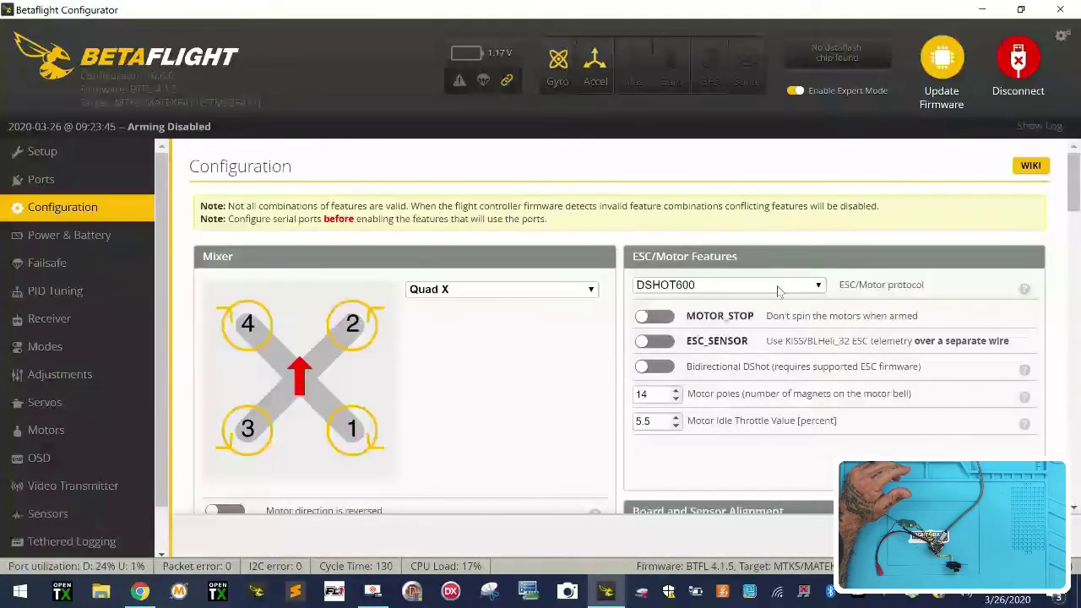
click(778, 289)
- Set the gyro update frequency to 4 kHz, select the PID loop frequency, and save the configuration with a reboot
scroll(732, 337, down, 6)
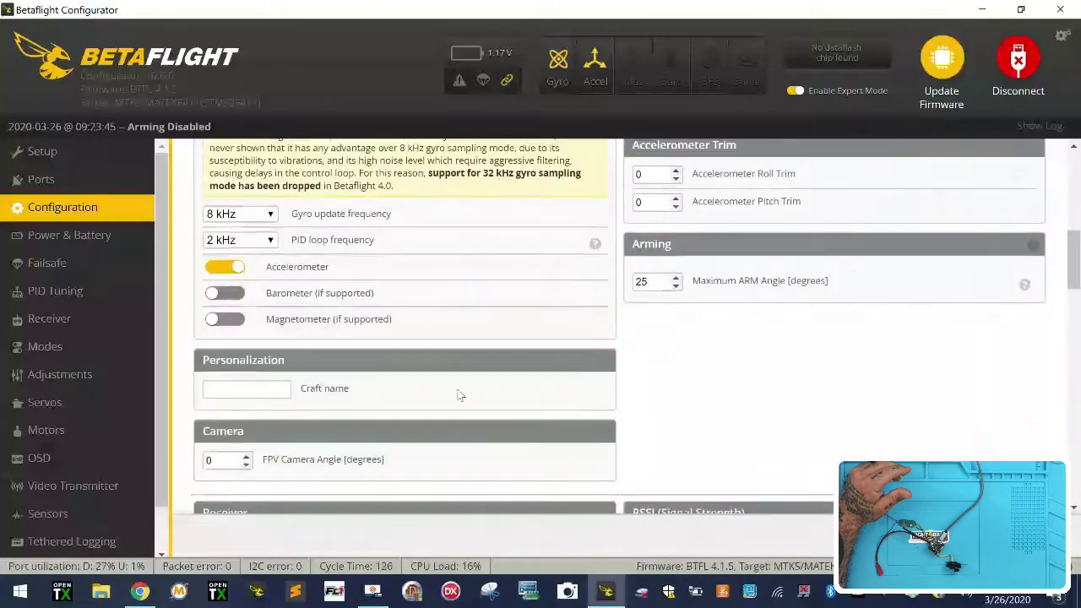
click(268, 208)
click(255, 252)
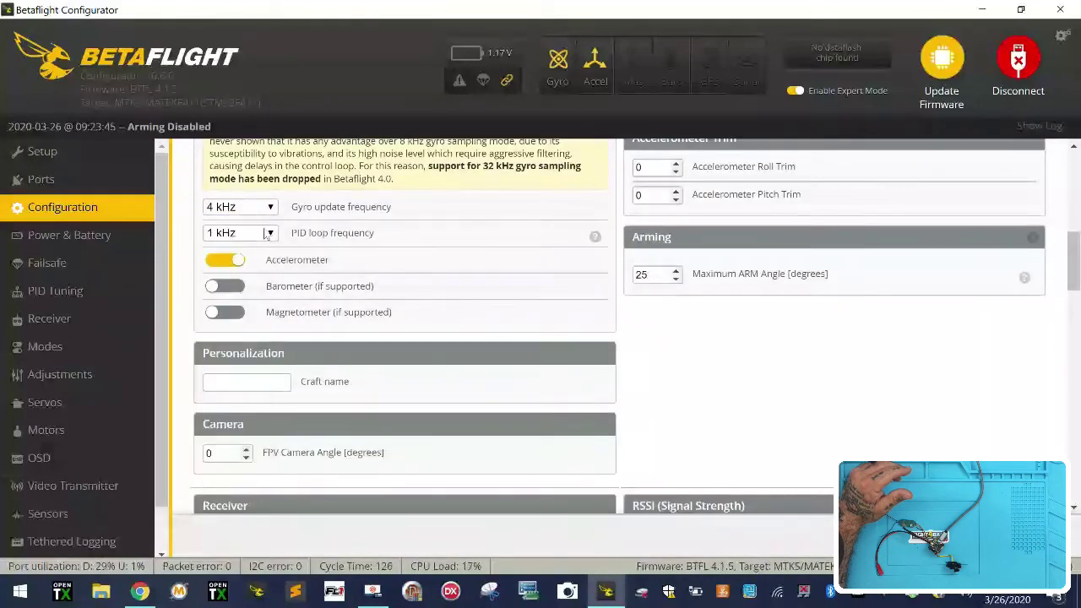
click(266, 235)
click(228, 282)
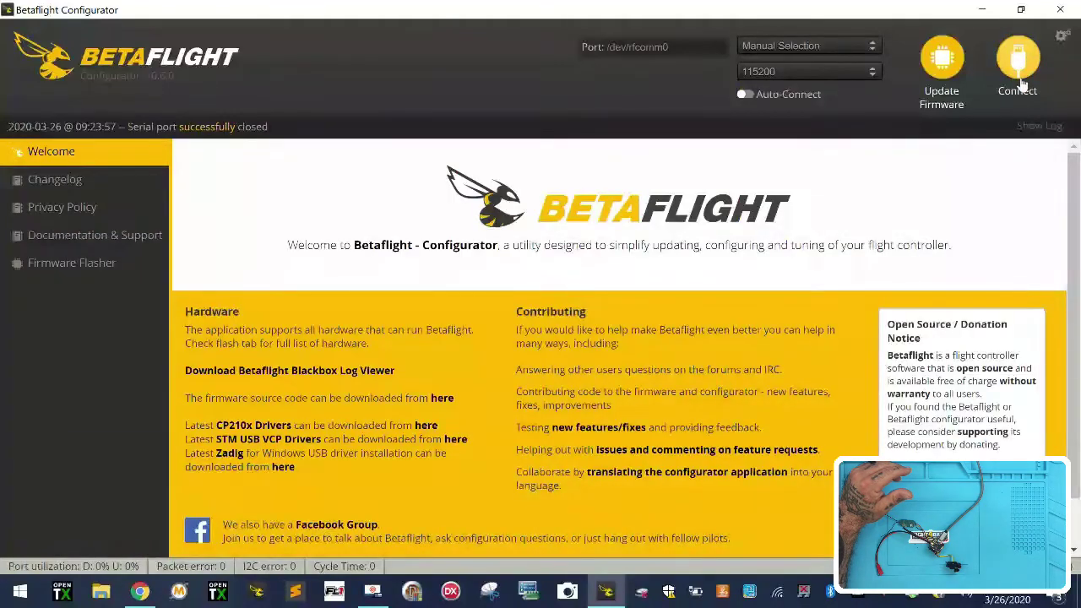
- Reconnect to the flight controller and reset the Z axis of the craft's 3D preview
click(1022, 80)
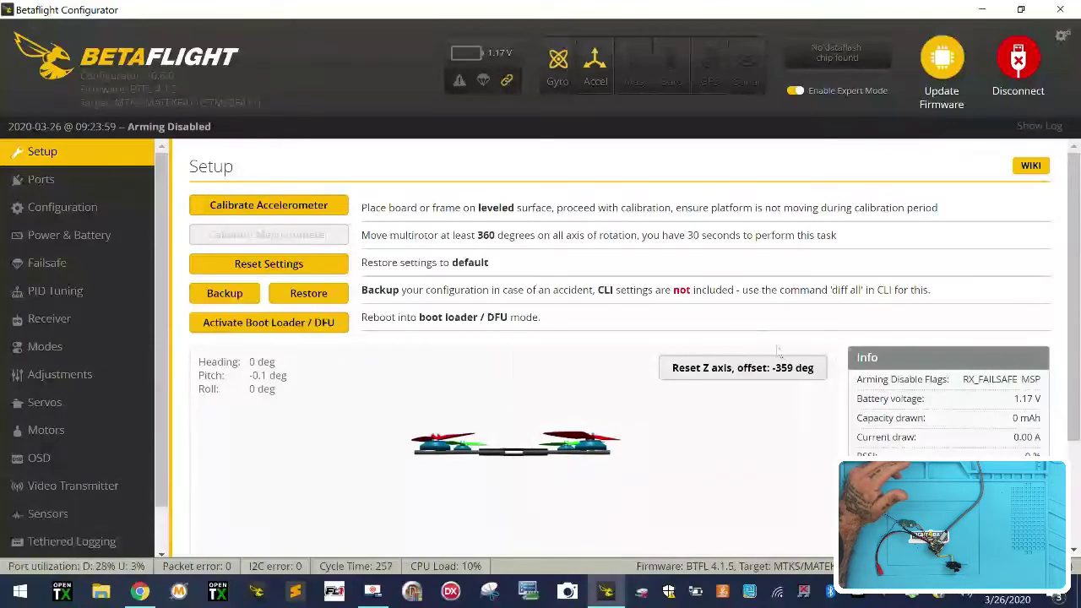
click(727, 372)
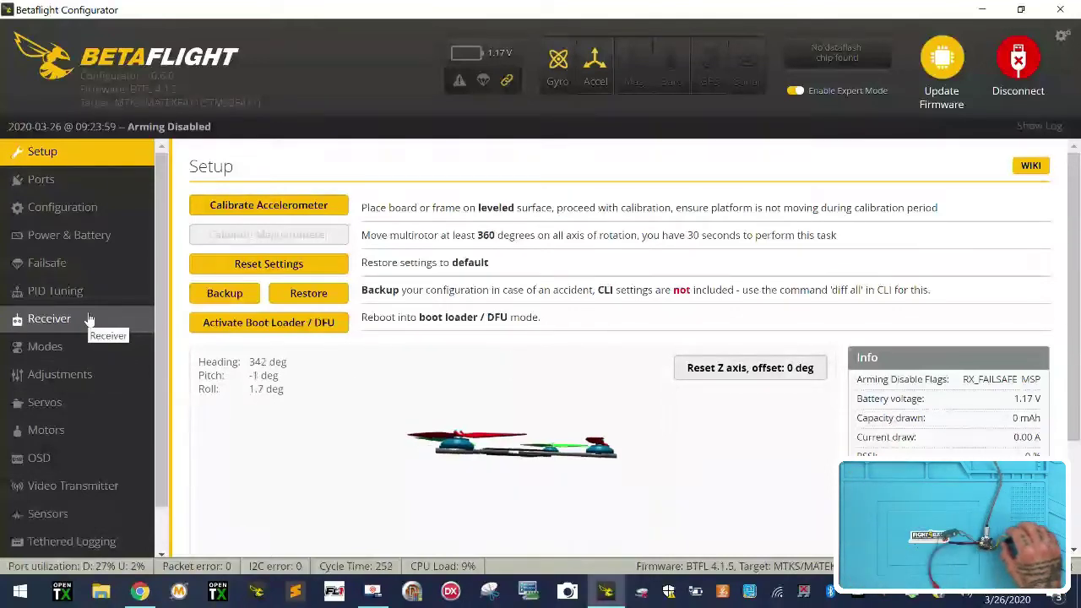
- Review the UART1 peripheral options and the UART2 Serial Rx assignment in the port settings
click(34, 179)
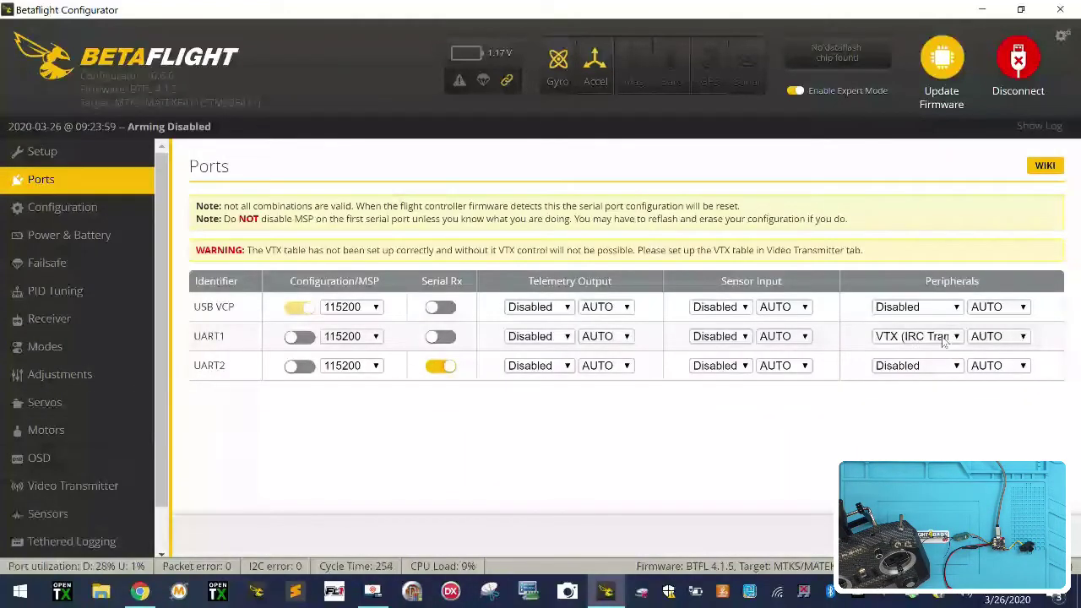
click(944, 337)
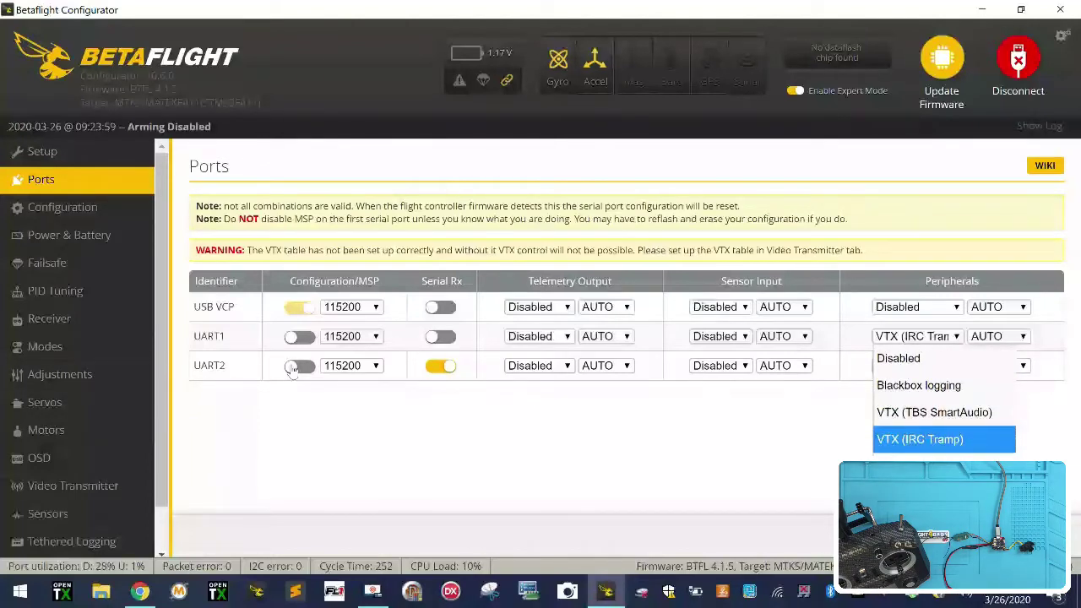
click(459, 391)
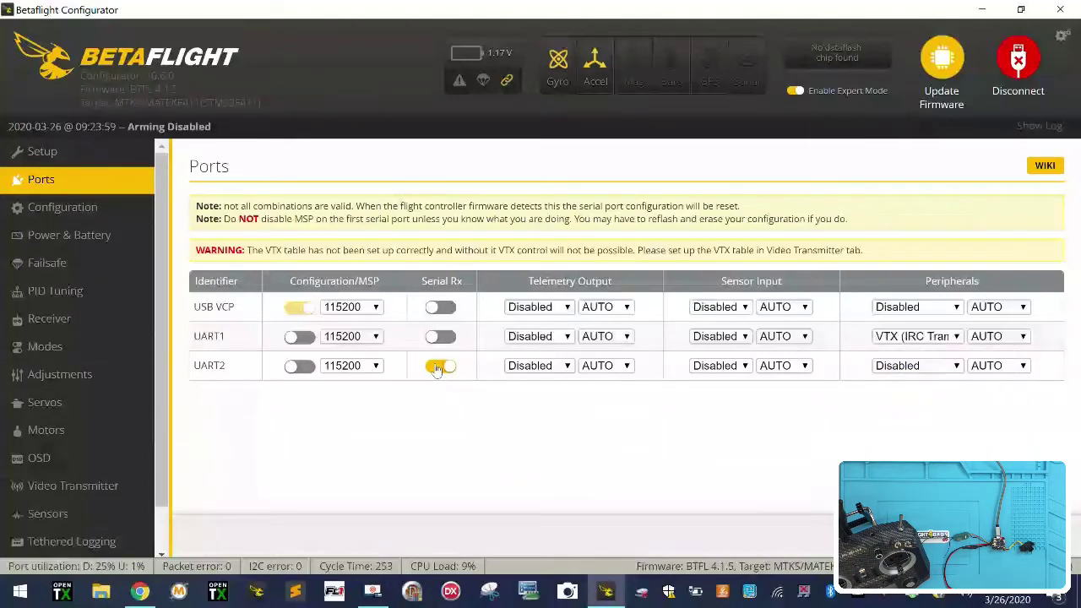
- Look through the configuration, power, failsafe and PID tuning settings, then open the receiver page to examine its channels
click(103, 213)
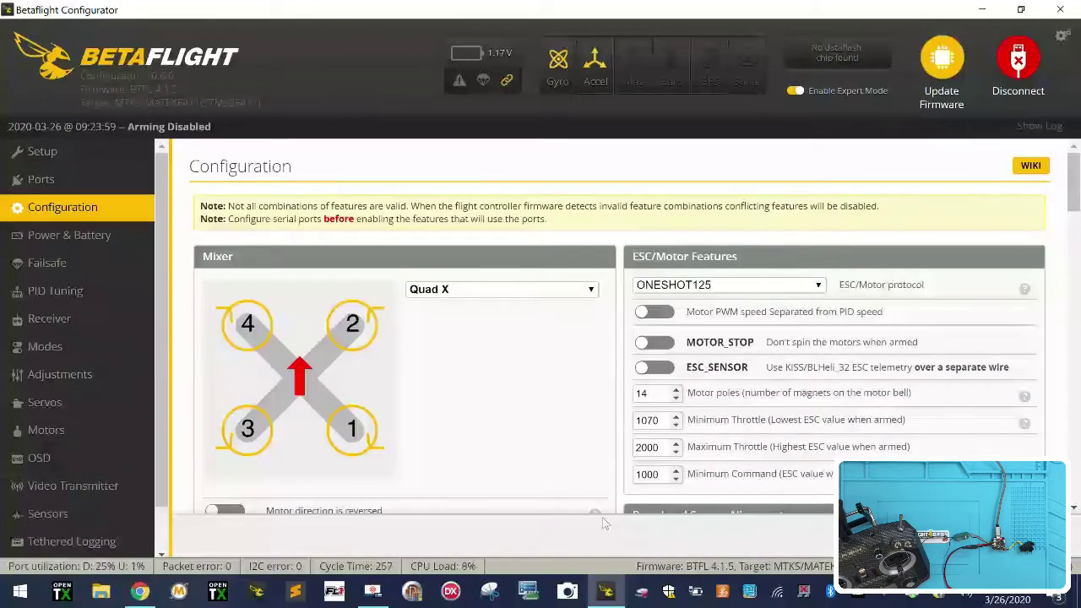
scroll(507, 444, down, 2)
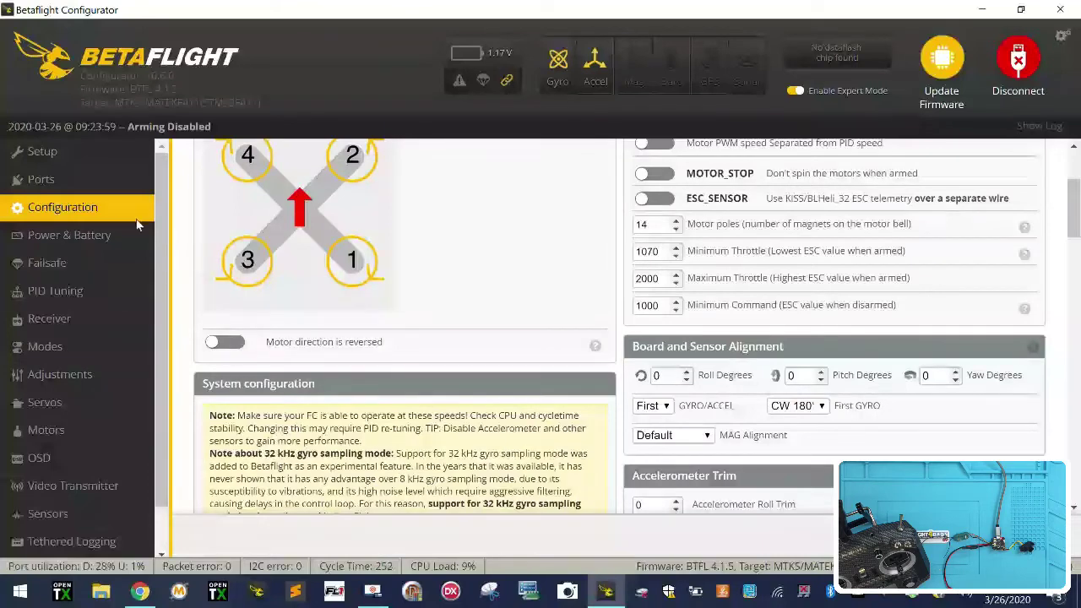
click(97, 234)
click(86, 263)
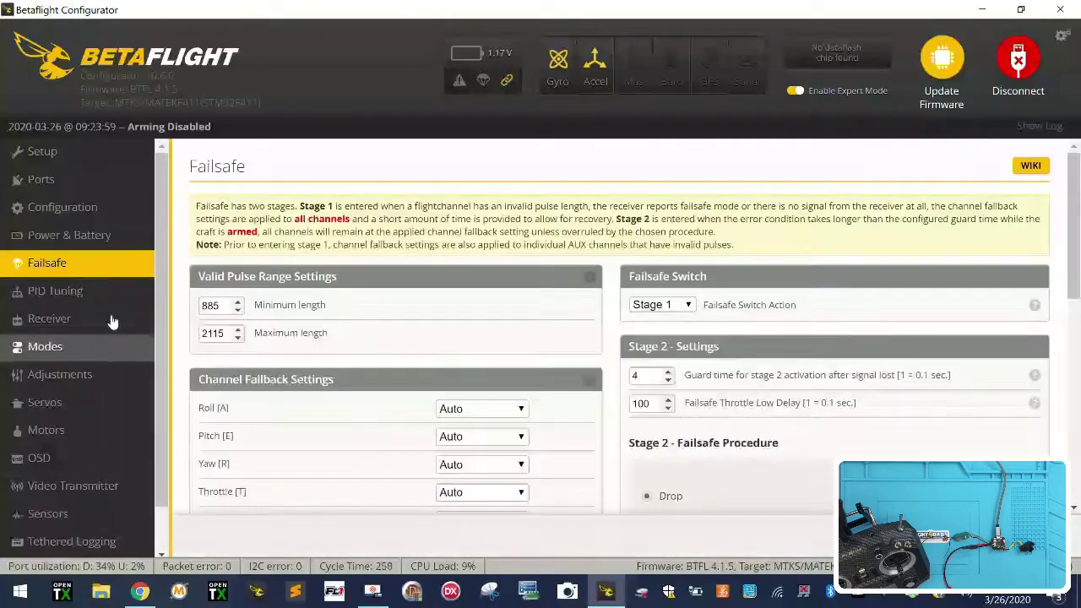
click(118, 292)
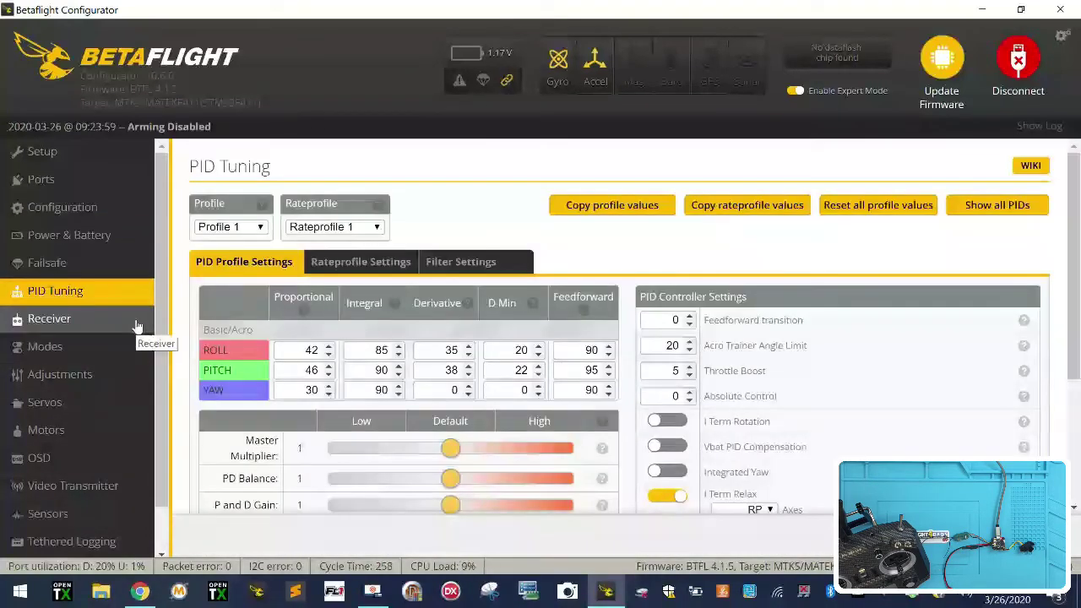
click(136, 326)
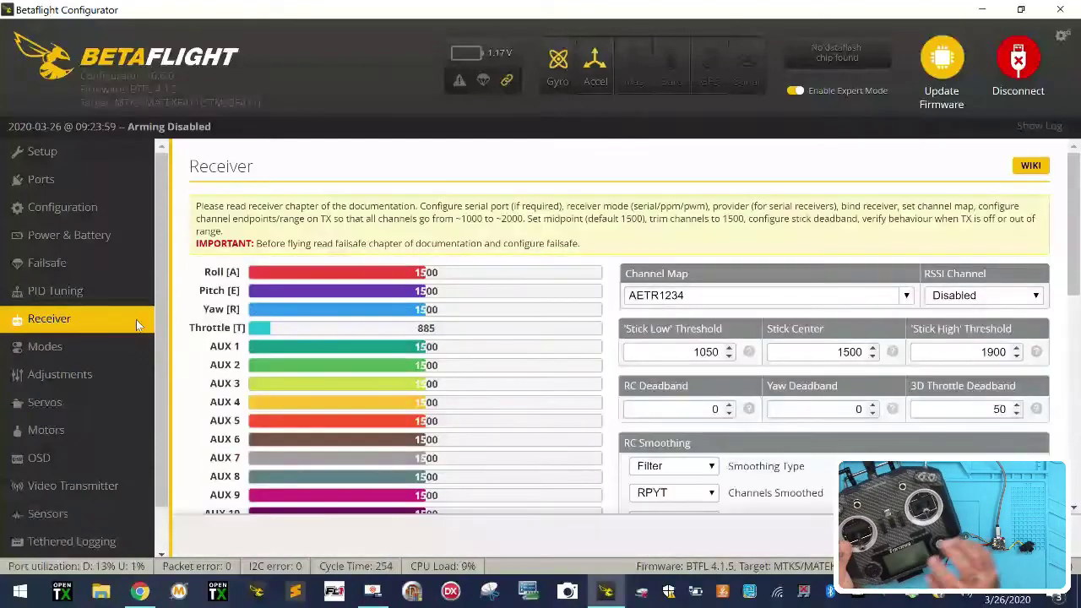